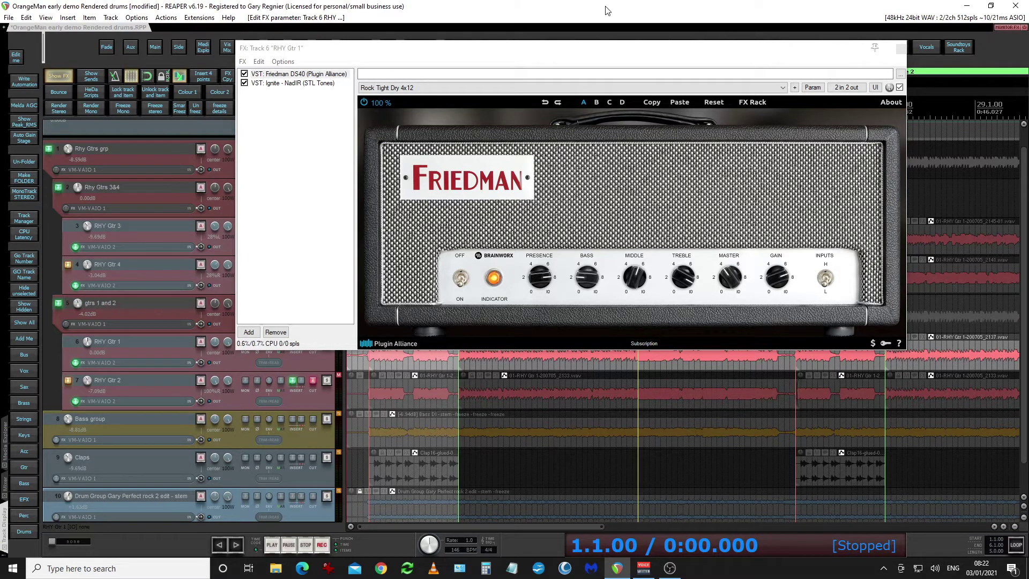
# Step: Show the Ignite NadIR plug-in in the RHY Gtr 1 effects chain and view its list of presets
pyautogui.click(287, 84)
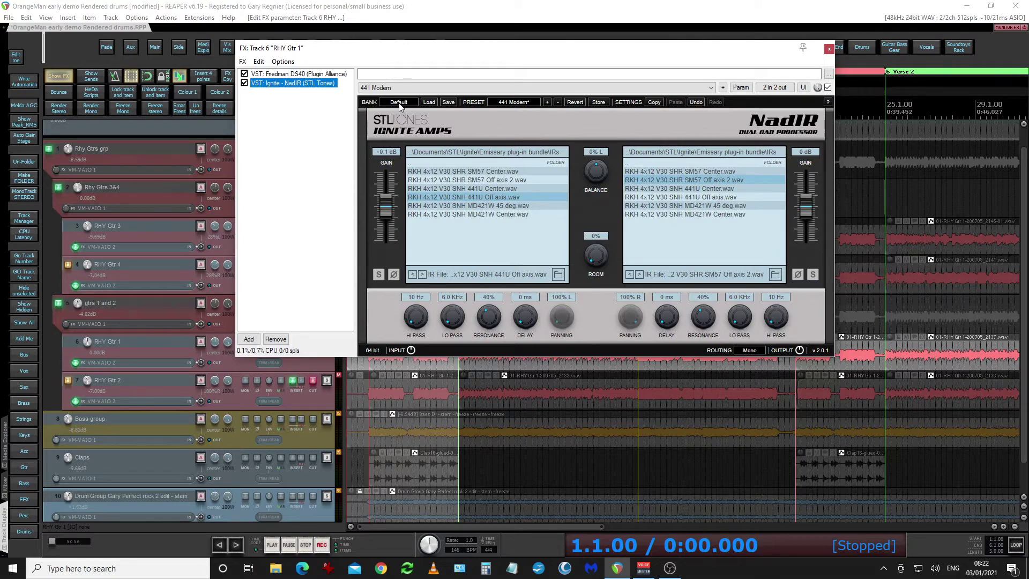
pyautogui.click(513, 103)
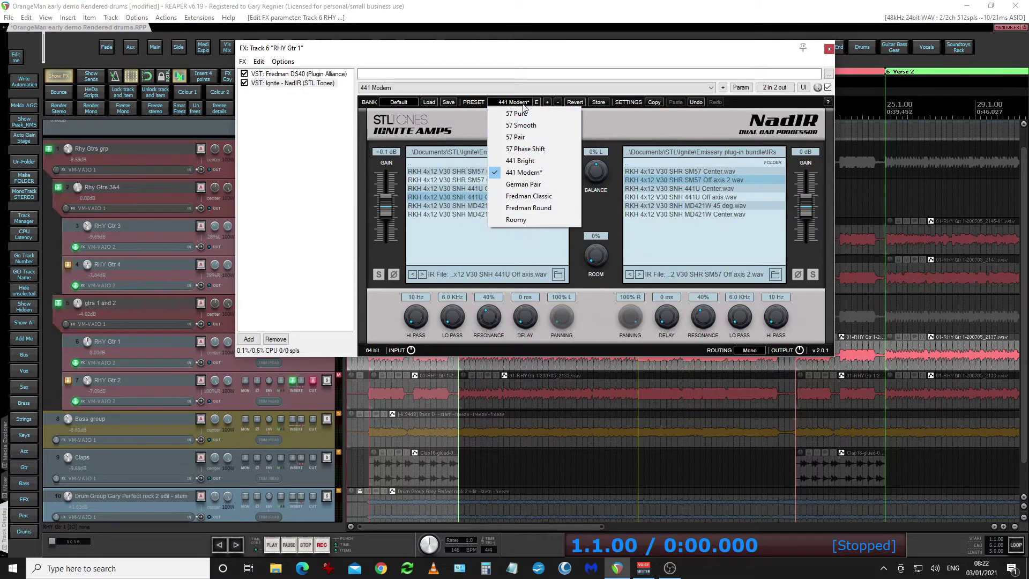
pyautogui.click(476, 121)
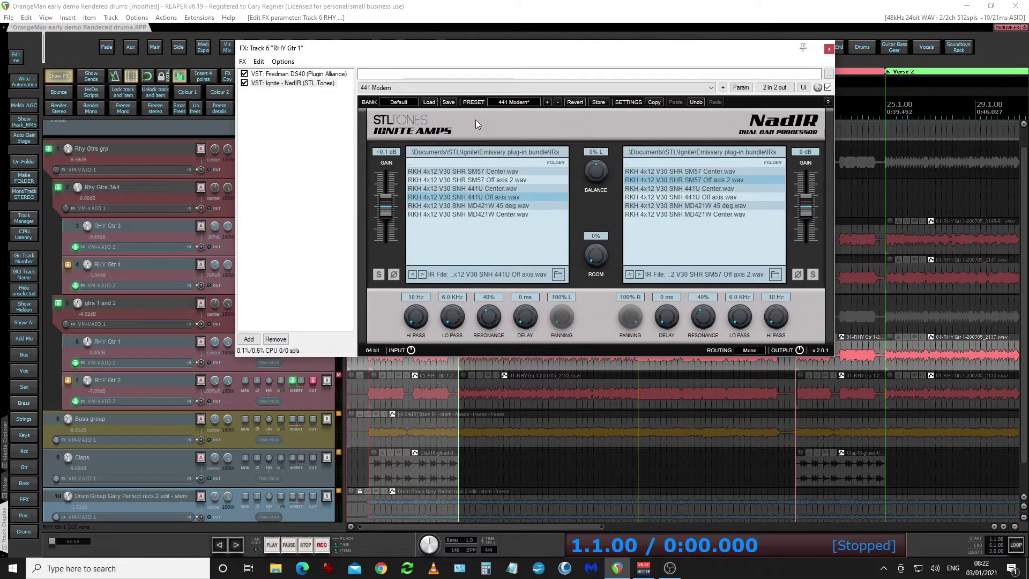
# Step: Browse the Ignite and Emissary plug-in bundle folders from NadIR's left IR slot, loading no file
pyautogui.click(558, 275)
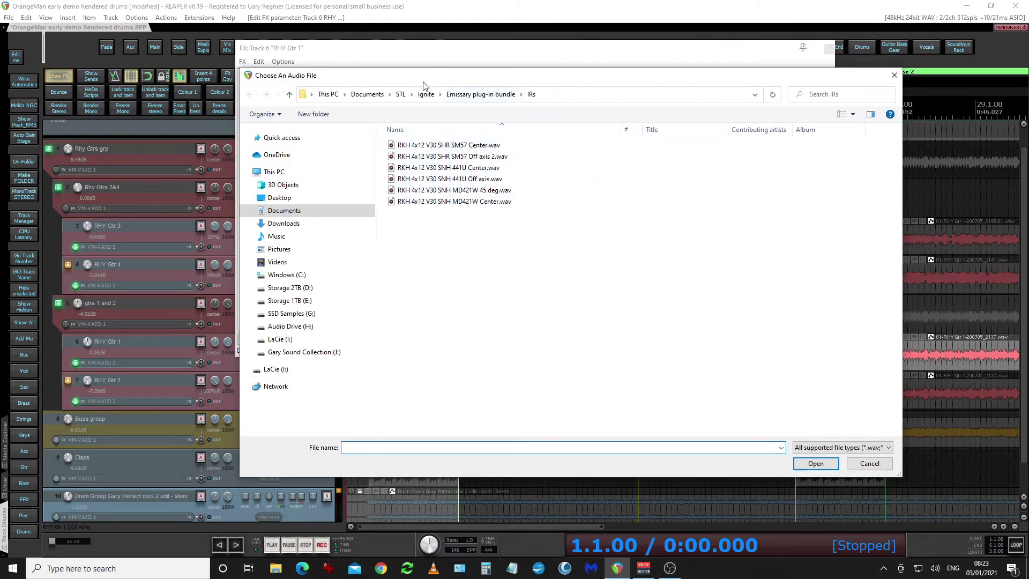
pyautogui.click(427, 95)
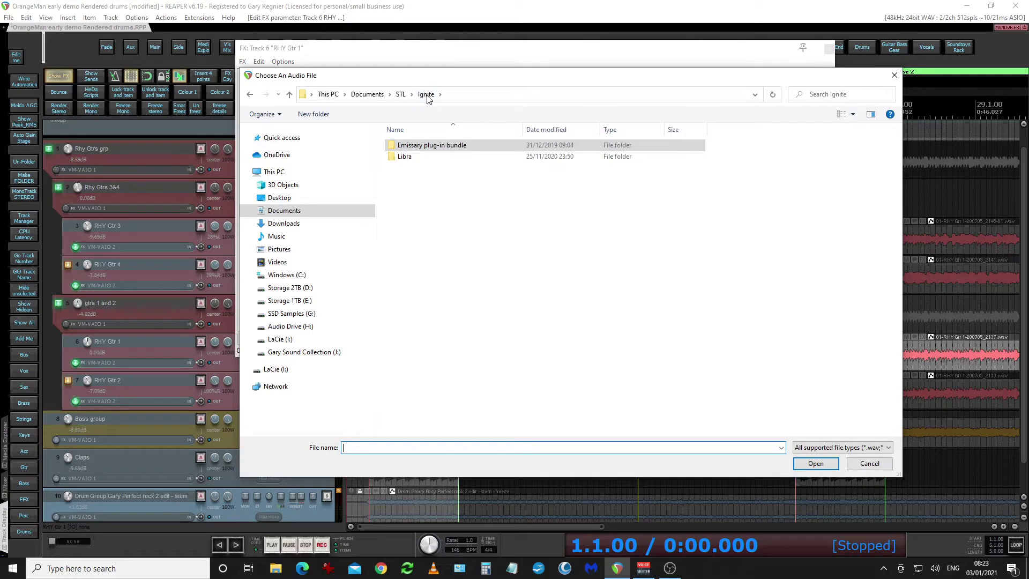
pyautogui.doubleClick(406, 146)
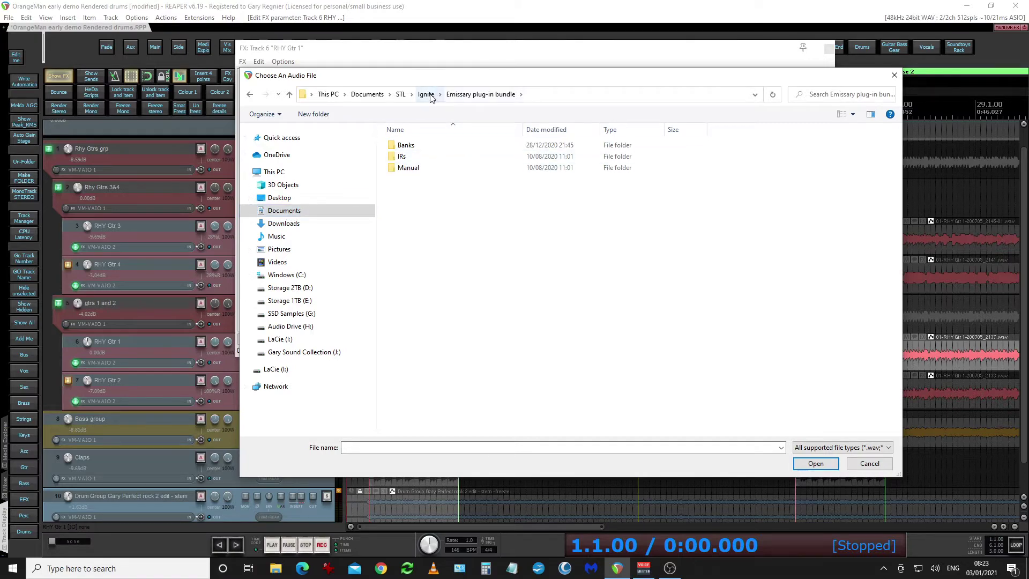
pyautogui.click(870, 464)
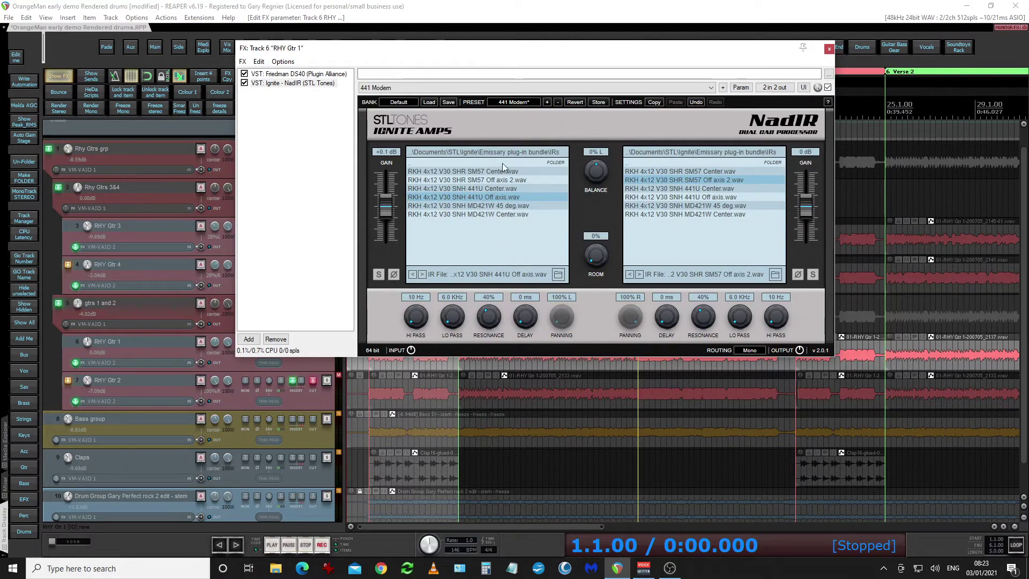
# Step: Browse the Emissary plug-in bundle folder and its IRs subfolder from NadIR's left IR slot
pyautogui.click(558, 274)
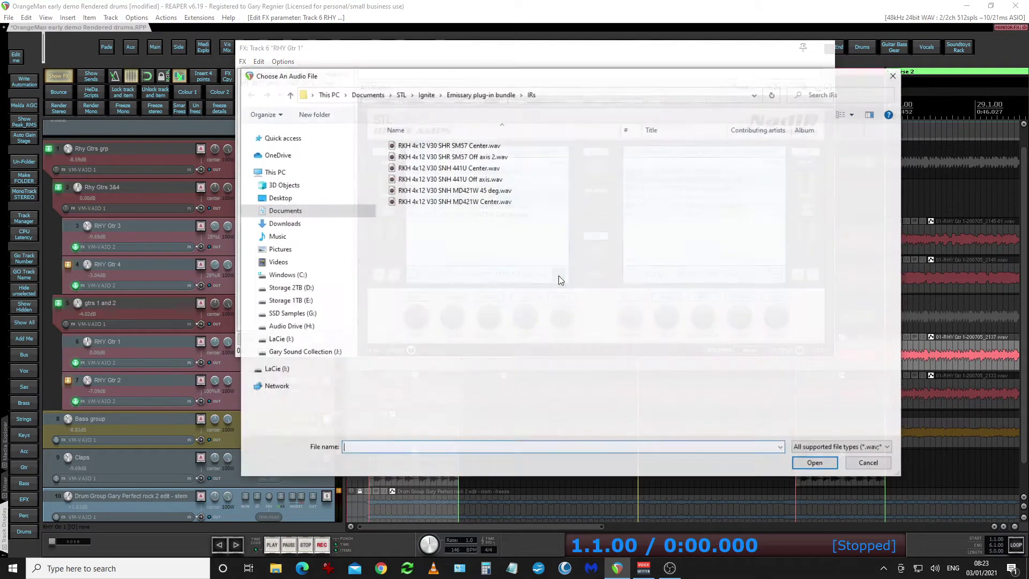
pyautogui.click(481, 95)
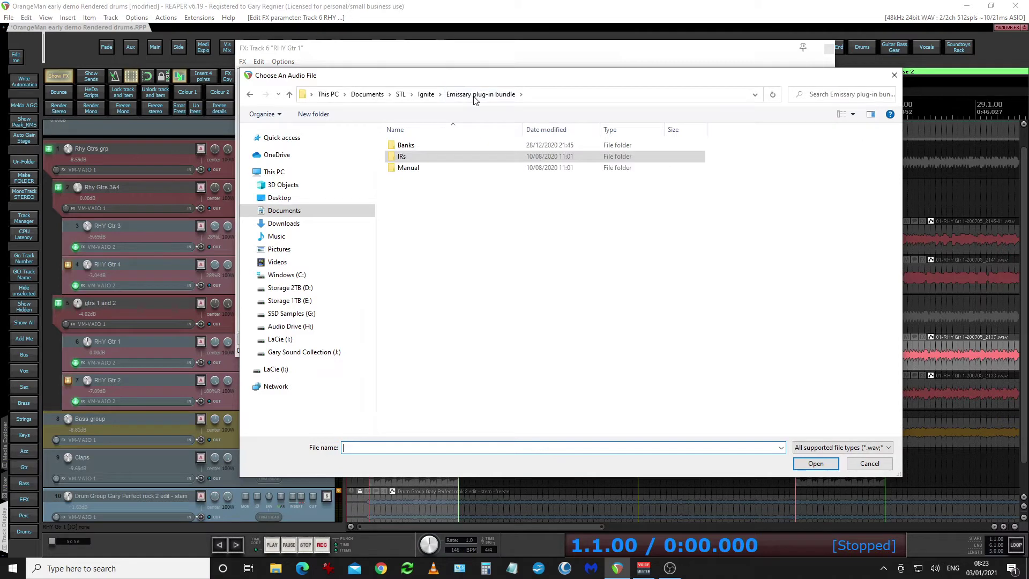
pyautogui.doubleClick(408, 157)
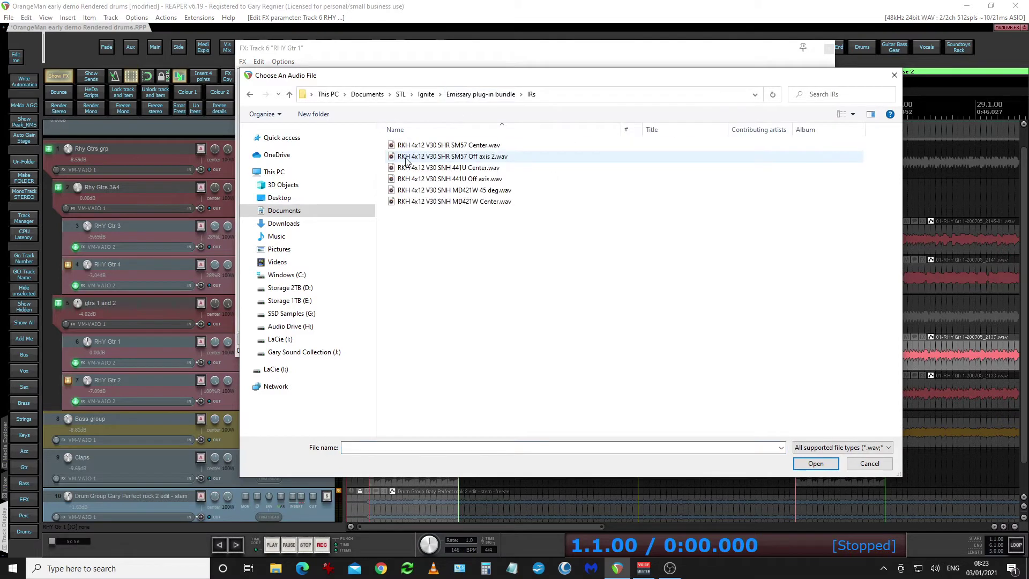
pyautogui.click(483, 95)
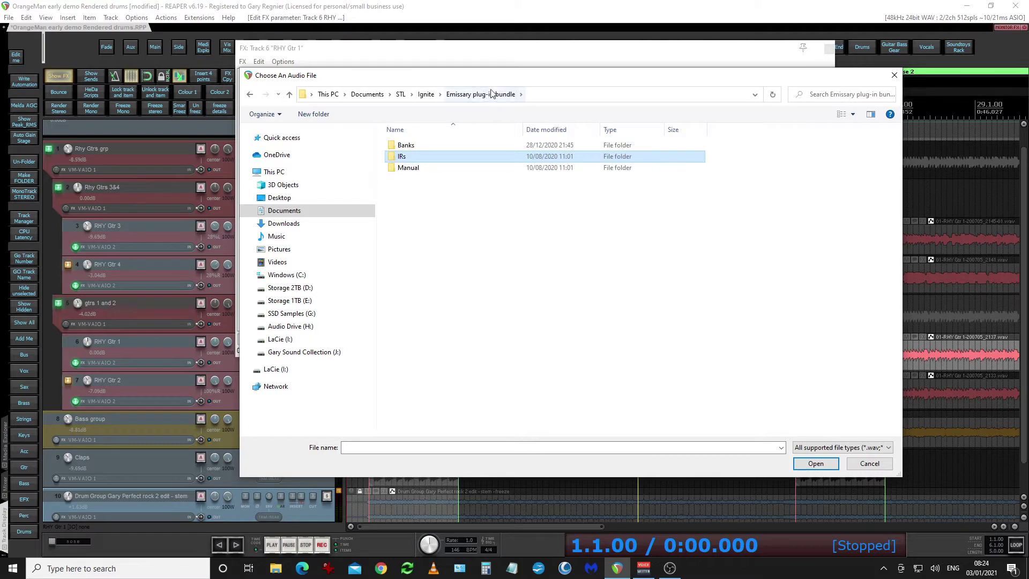
pyautogui.moveTo(602, 79); pyautogui.dragTo(592, 250)
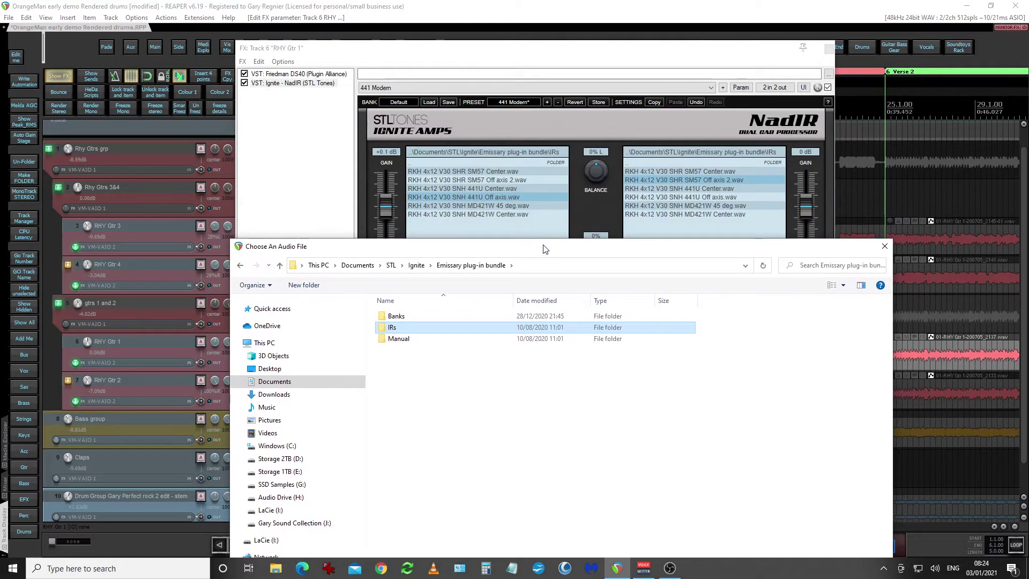
pyautogui.moveTo(545, 249); pyautogui.dragTo(563, 95)
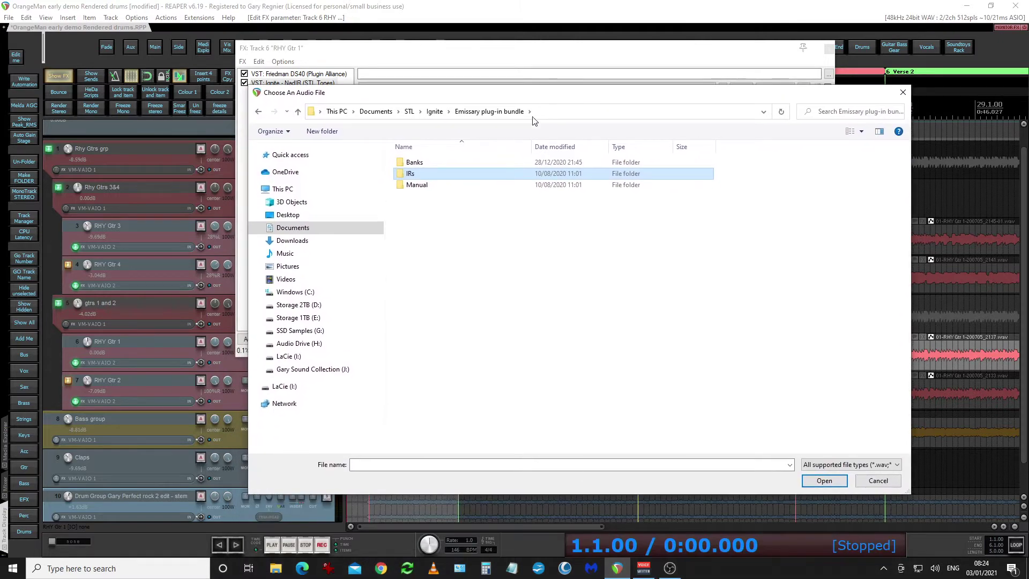
# Step: Look through the Libra impulse response folder and the Emissary bundle's Banks folder, leaving the file chooser without loading anything
pyautogui.click(434, 111)
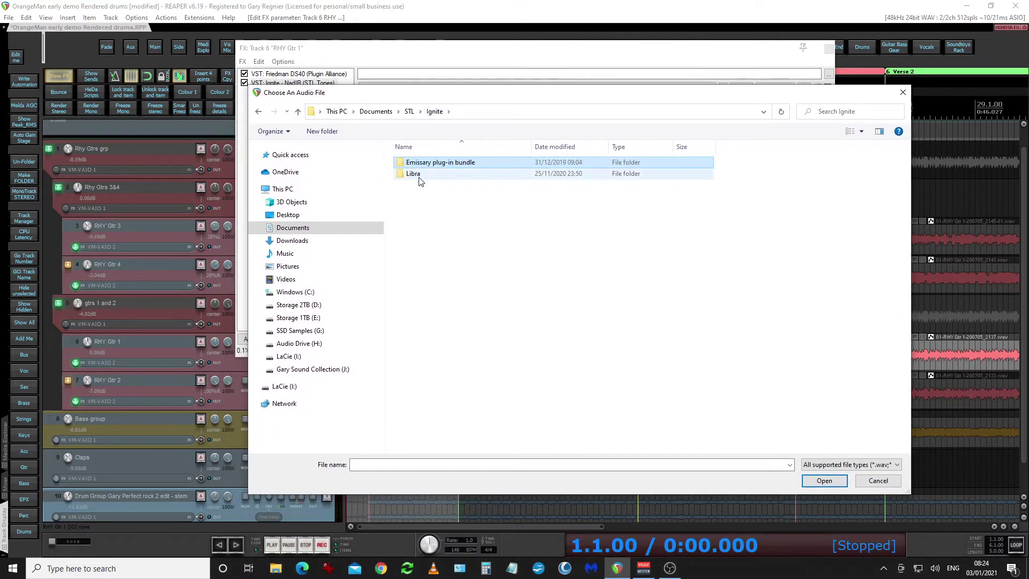
pyautogui.doubleClick(422, 175)
pyautogui.doubleClick(420, 176)
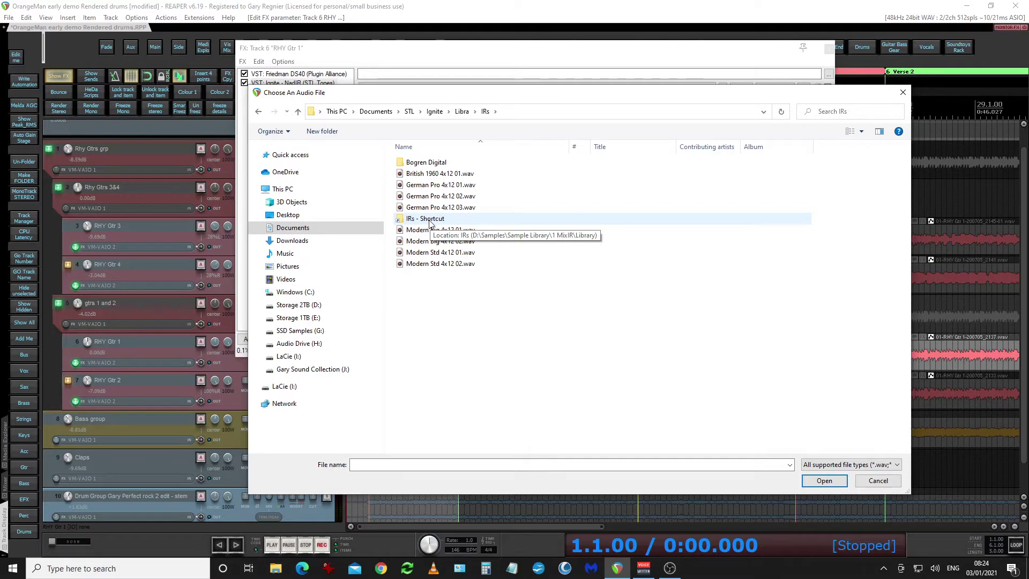
pyautogui.click(433, 112)
pyautogui.doubleClick(434, 165)
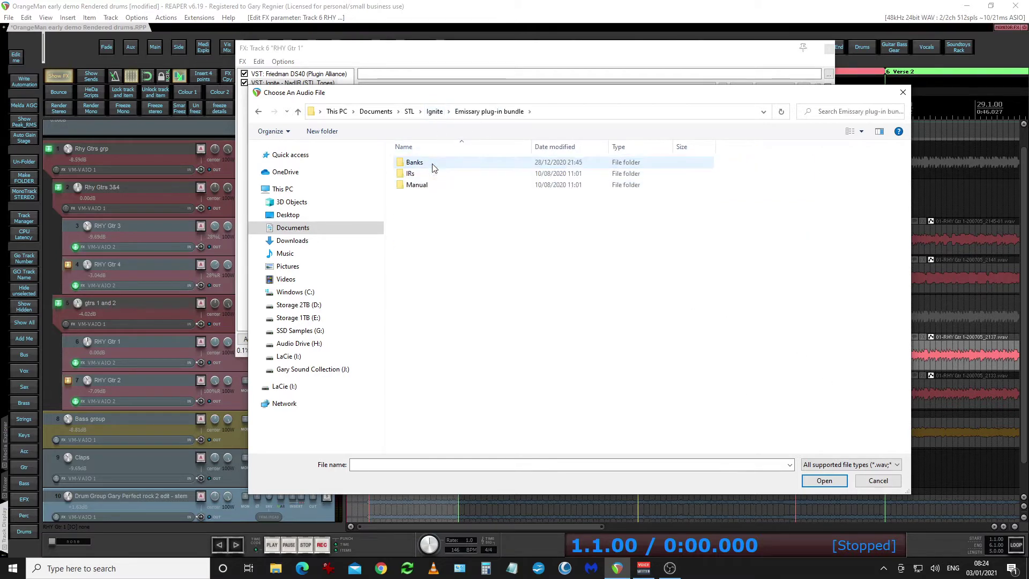
pyautogui.doubleClick(424, 165)
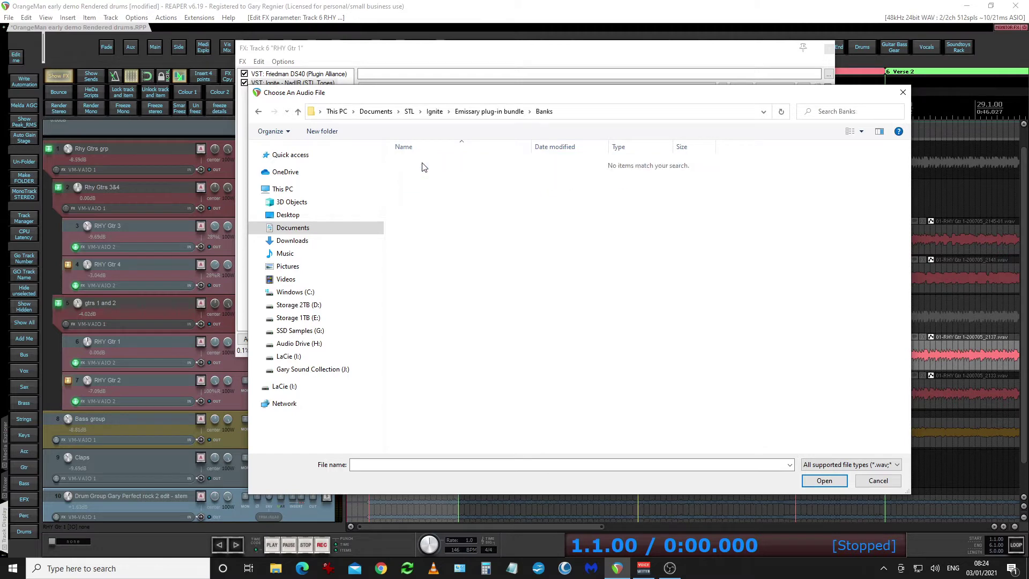
pyautogui.click(879, 480)
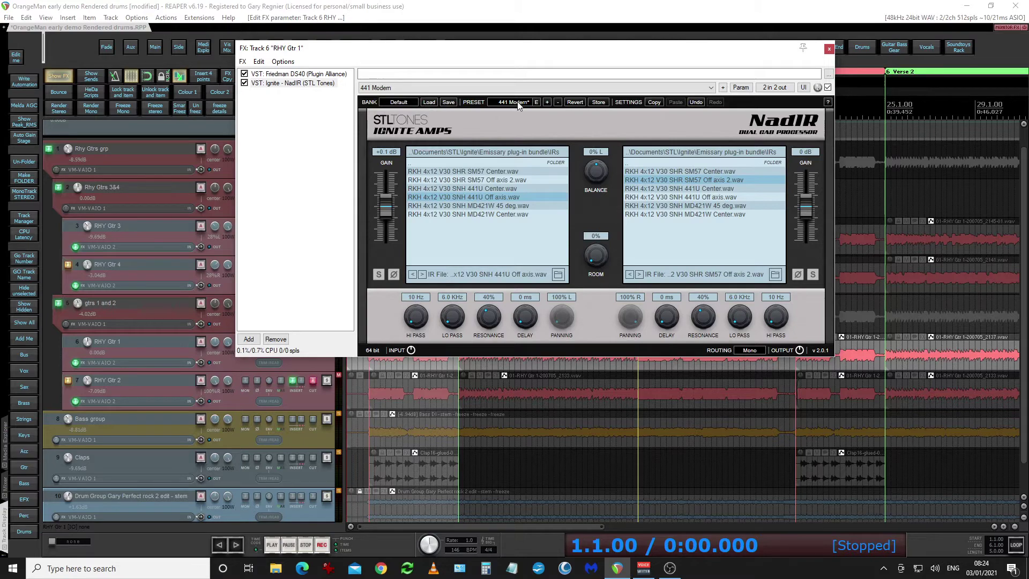
# Step: Remove presets from the NadIR bank one after another until only Roomy remains
pyautogui.click(558, 102)
pyautogui.click(558, 102)
pyautogui.click(557, 103)
pyautogui.click(558, 103)
pyautogui.click(558, 102)
pyautogui.click(558, 102)
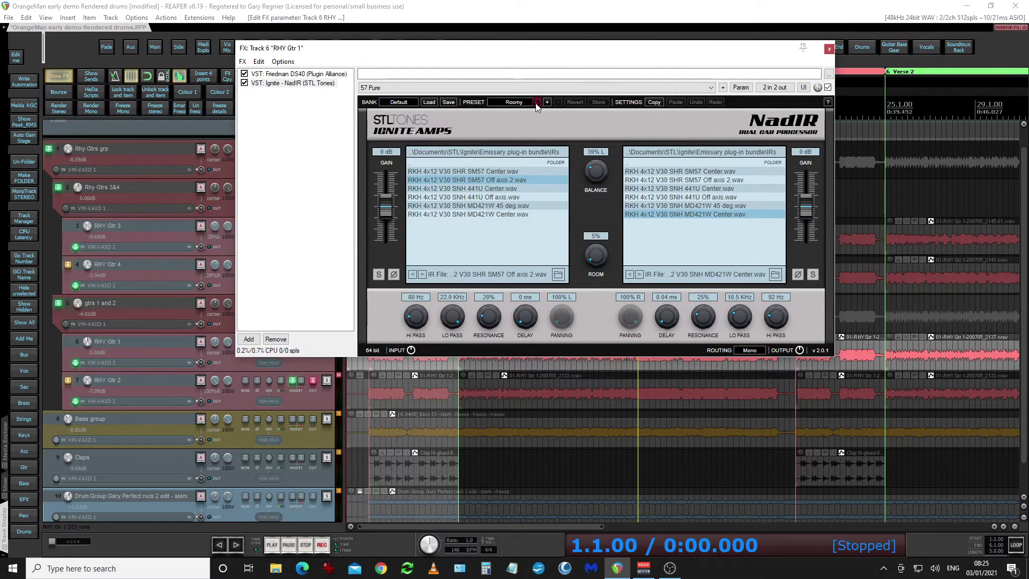
# Step: Rename the remaining Roomy preset to Blank
pyautogui.click(538, 102)
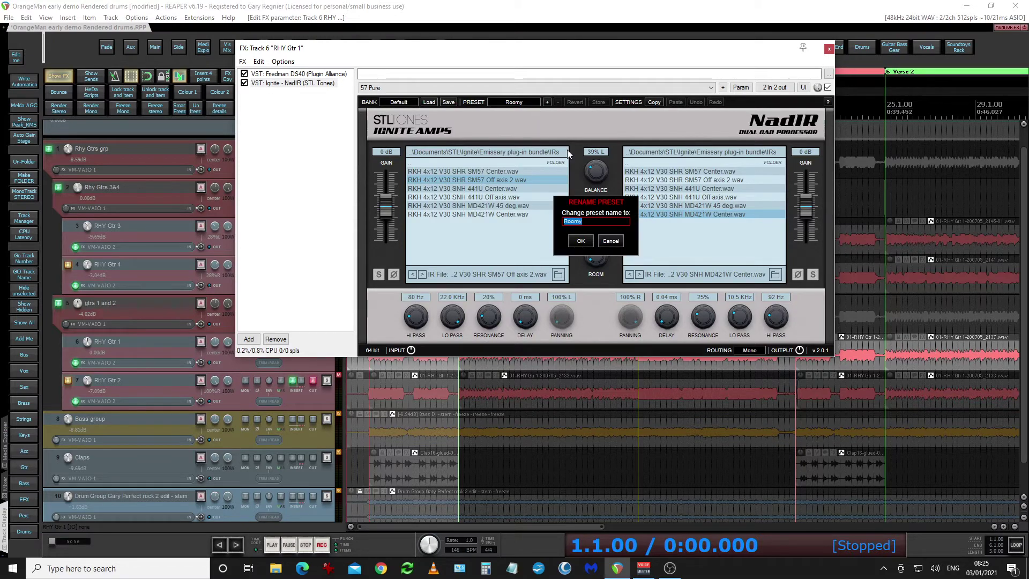
pyautogui.write('B')
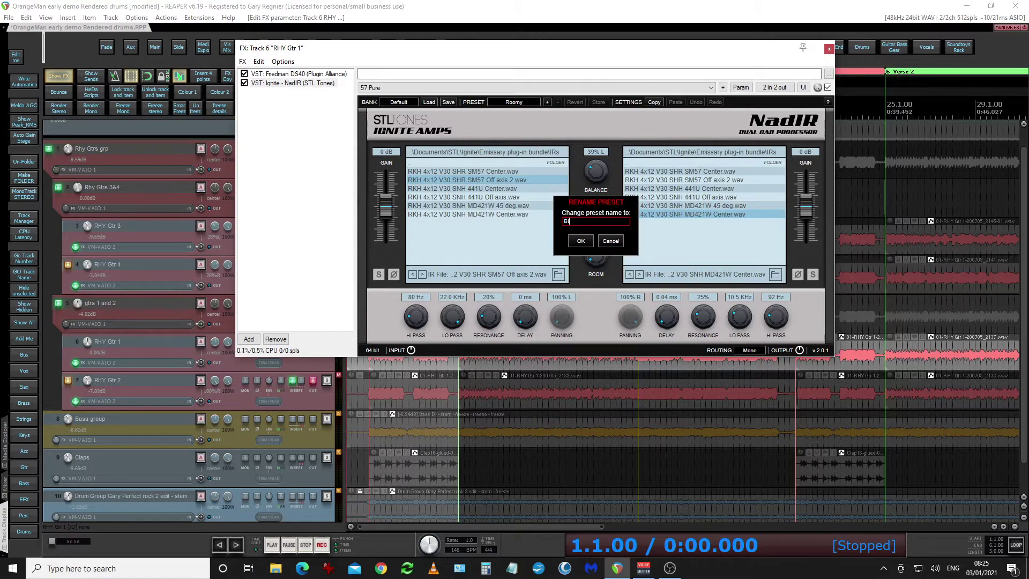
pyautogui.write('lank')
pyautogui.click(573, 241)
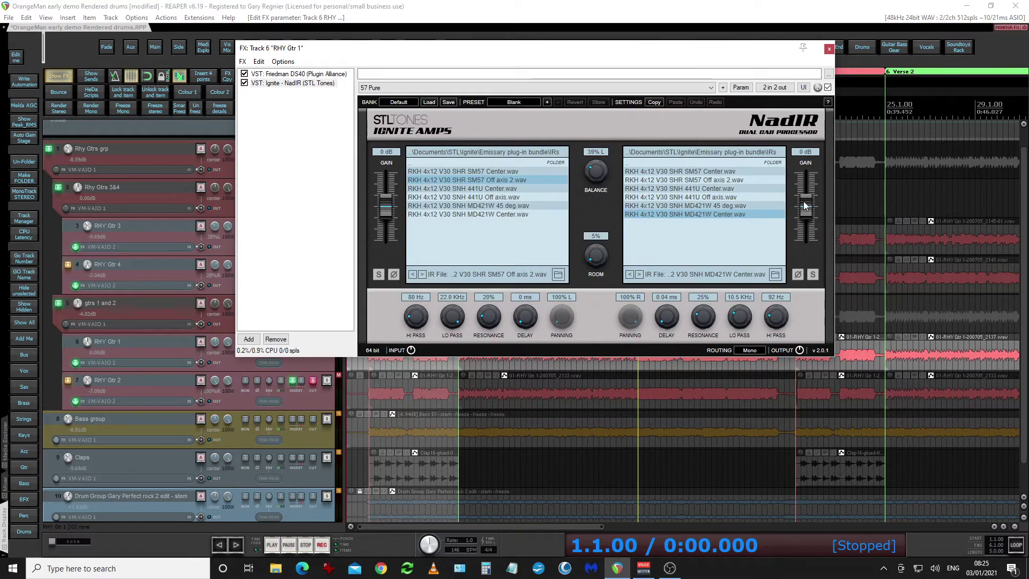
# Step: Lower the right cabinet's gain to -18.0 dB, set the balance to 100% L and solo the left cabinet
pyautogui.moveTo(800, 206); pyautogui.dragTo(805, 246)
pyautogui.moveTo(609, 167); pyautogui.dragTo(612, 247)
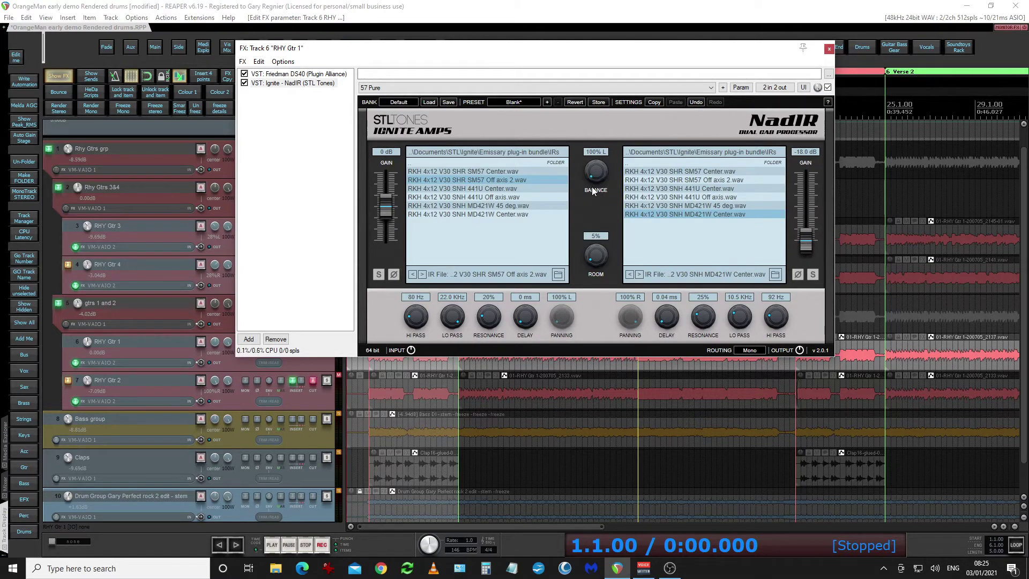
pyautogui.click(379, 276)
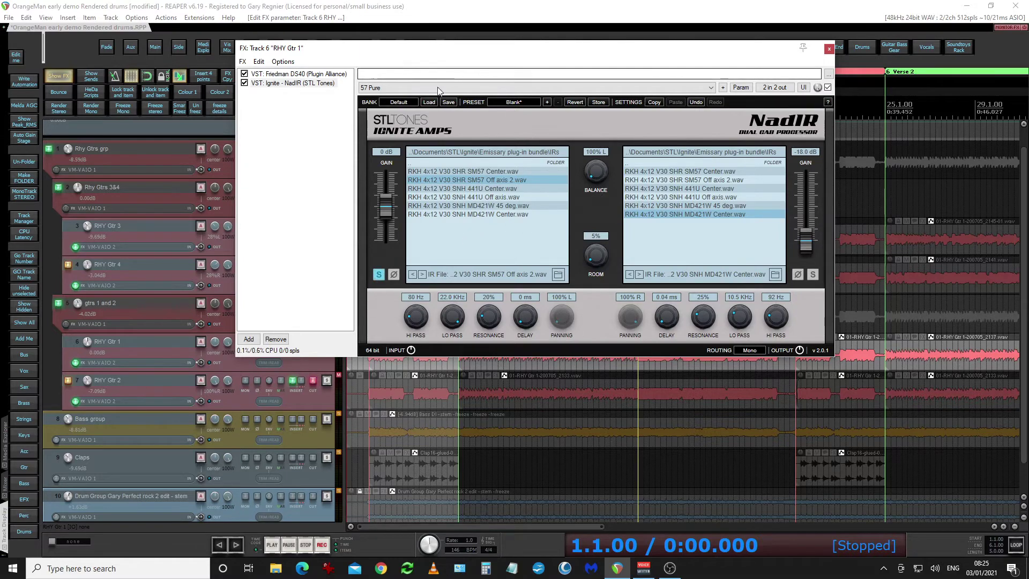
# Step: Rename the NadIR bank to BlankStart and stop project playback
pyautogui.doubleClick(399, 102)
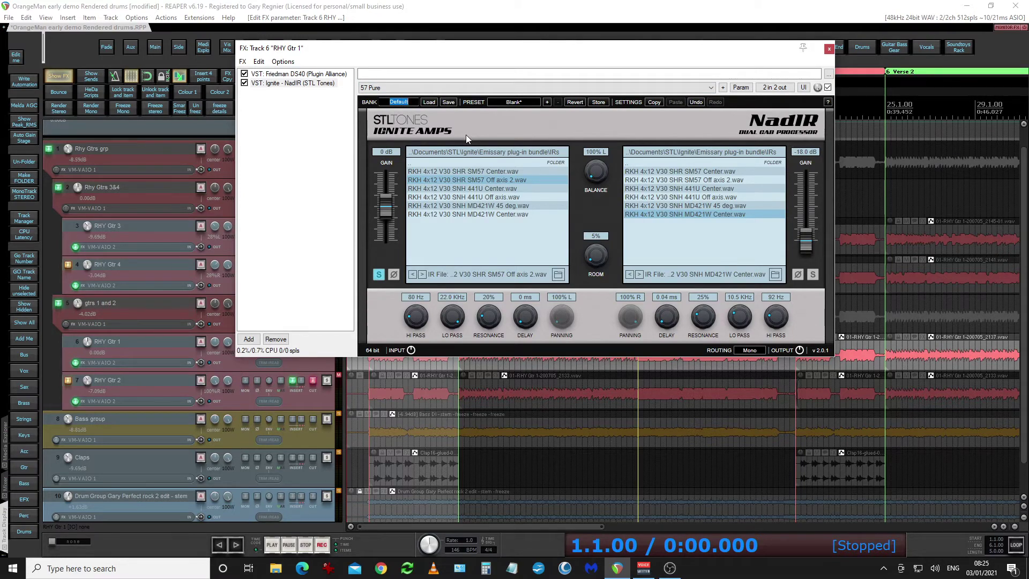
pyautogui.write('Blank')
pyautogui.press('space')
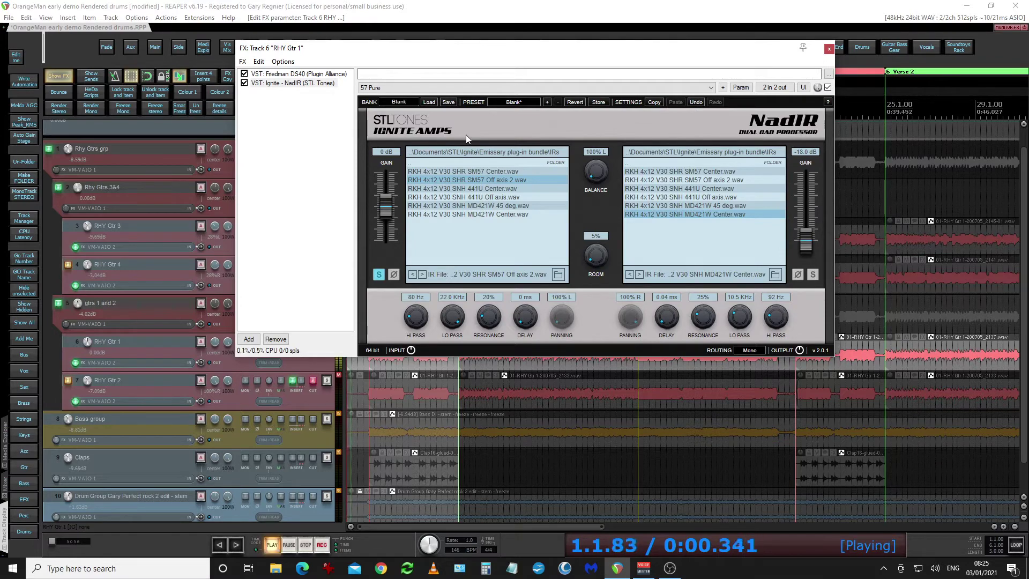
pyautogui.write('Start')
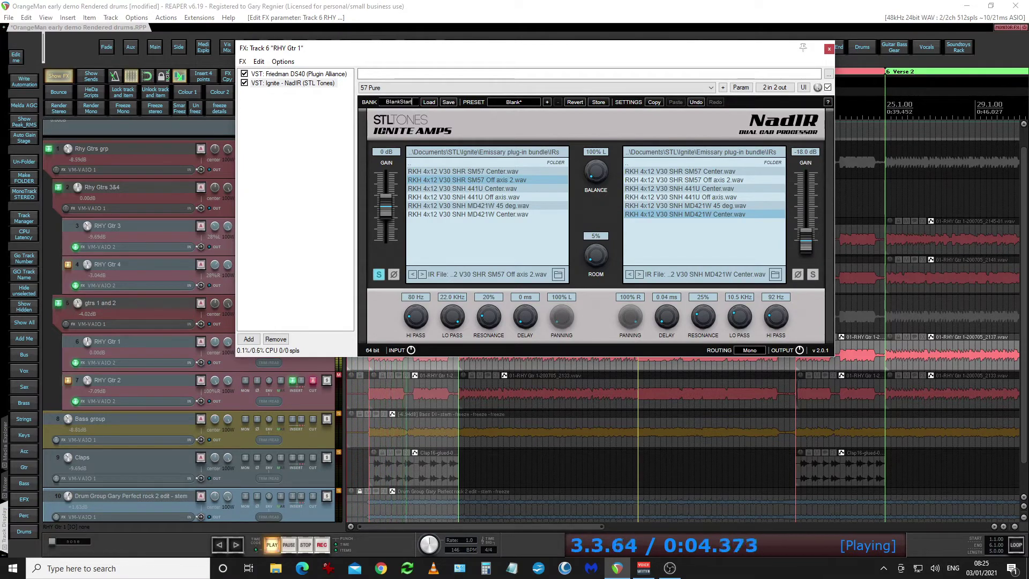
pyautogui.click(302, 545)
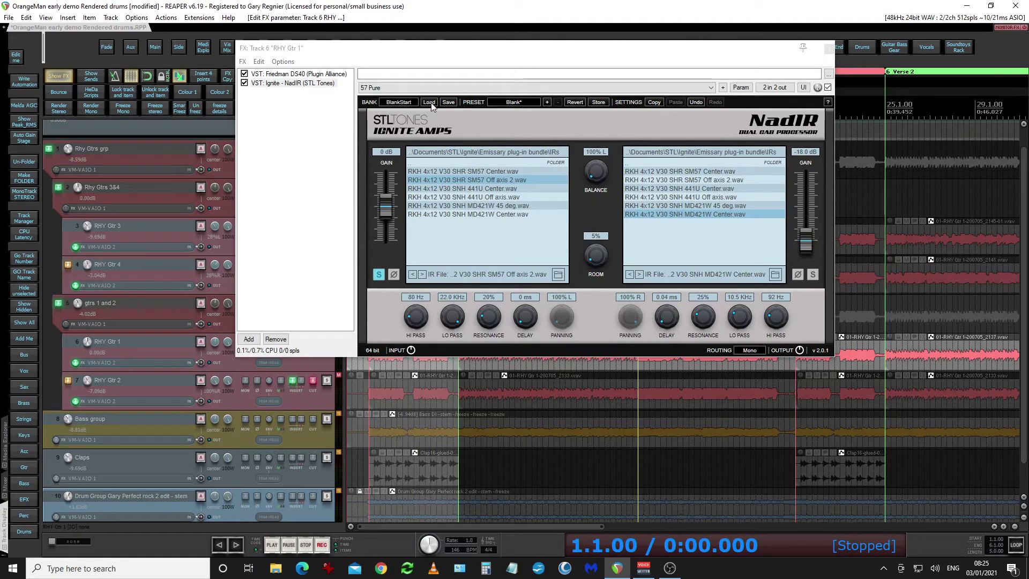
# Step: Save the sound bank as BlankStart.json in Documents > STL > Ignite > Emissary plug-in bundle > Banks
pyautogui.click(448, 103)
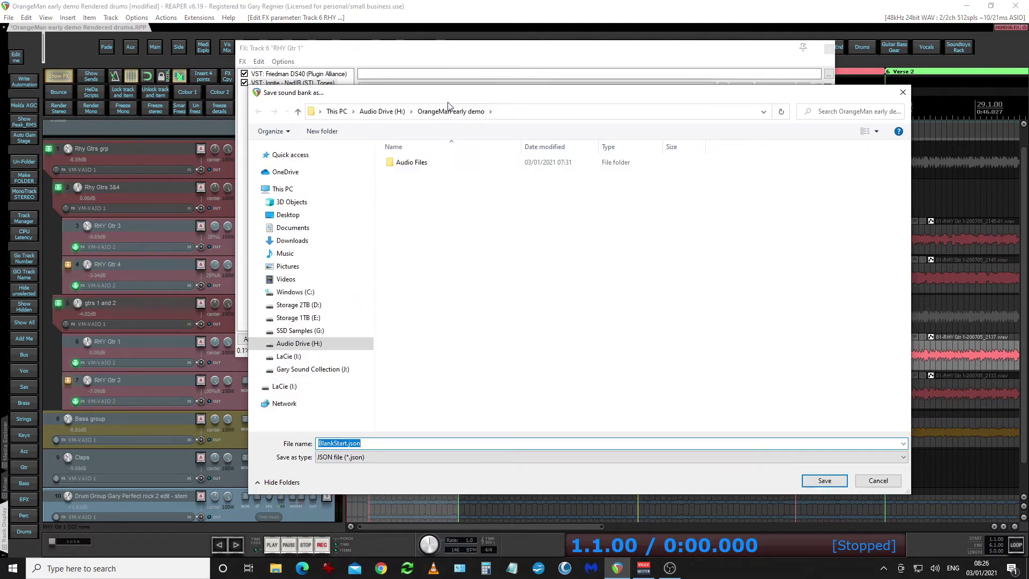
pyautogui.click(301, 229)
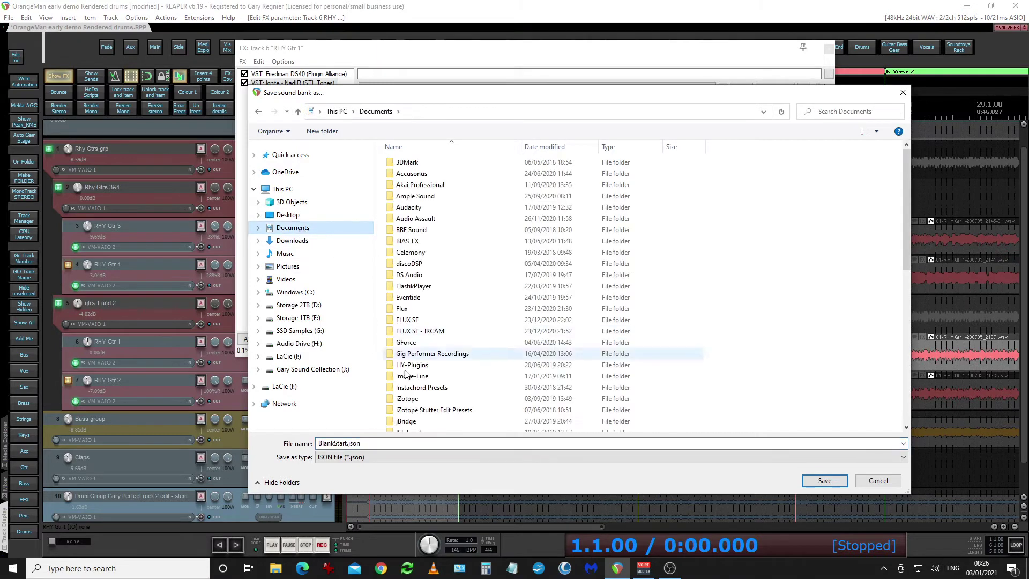
pyautogui.scroll(-4, 429, 379)
pyautogui.scroll(-5, 429, 378)
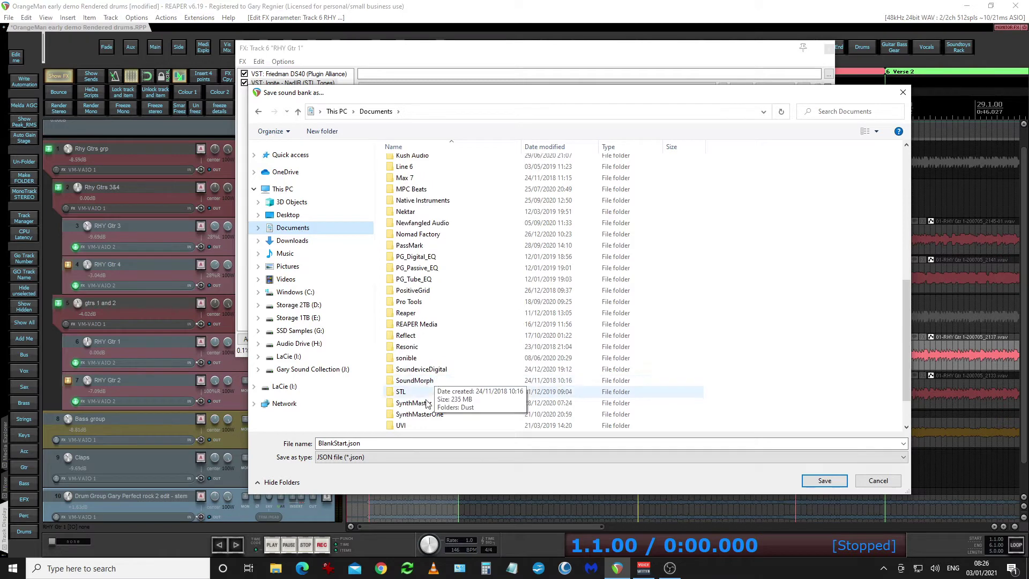
pyautogui.doubleClick(422, 394)
pyautogui.doubleClick(405, 163)
pyautogui.doubleClick(405, 162)
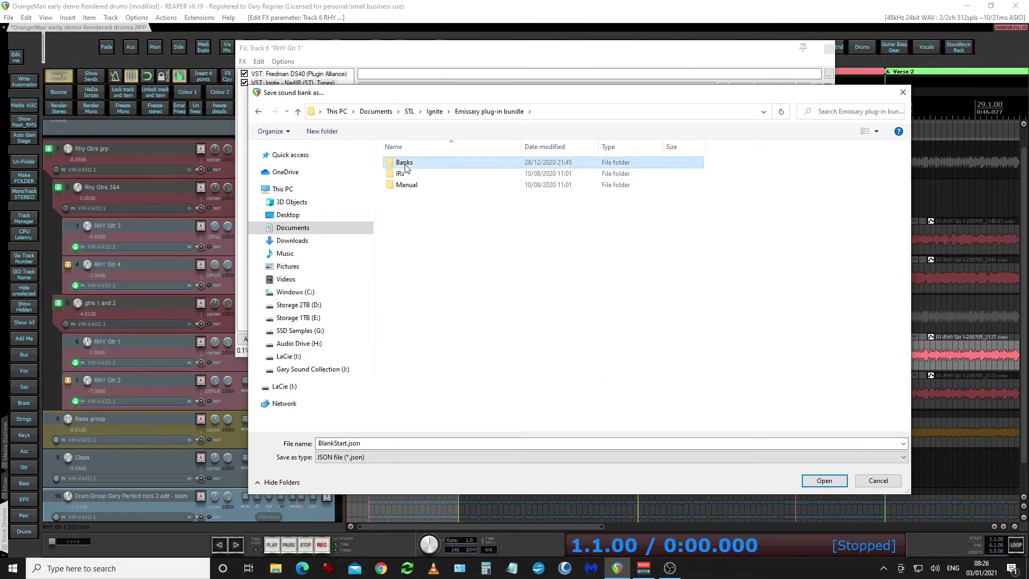
pyautogui.doubleClick(405, 163)
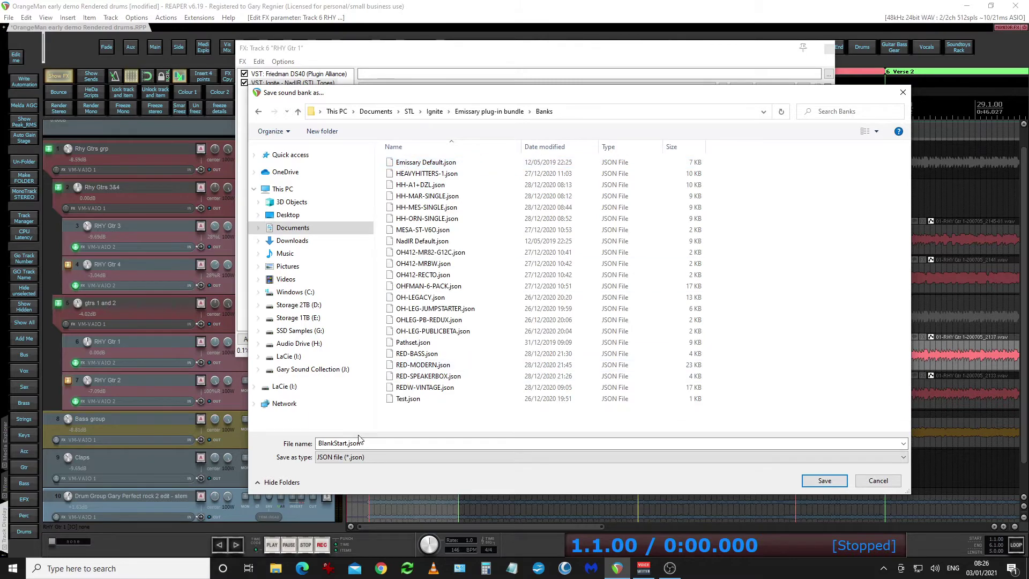
pyautogui.click(830, 482)
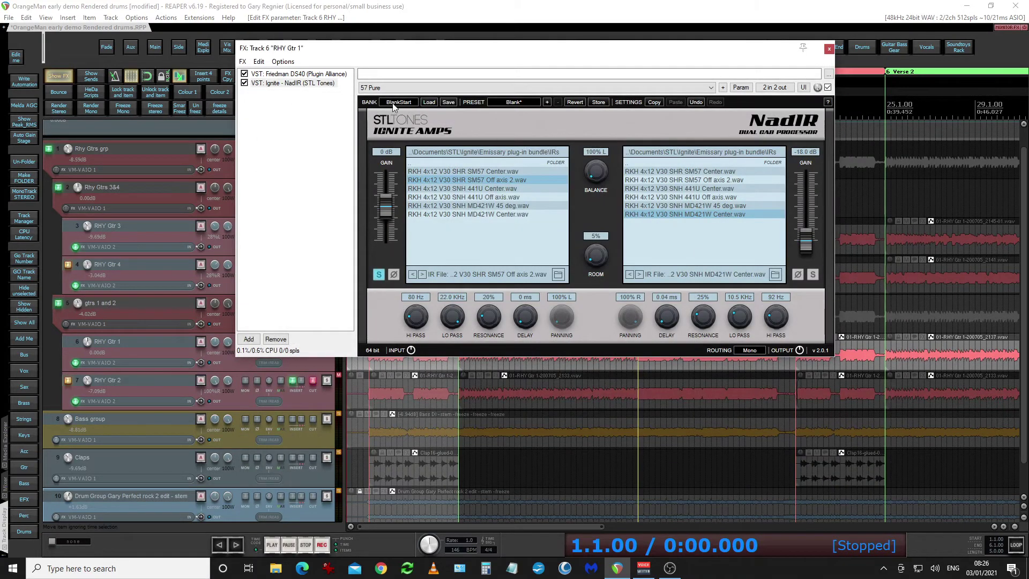
# Step: Load the NadIR Default.json sound bank and show its list of presets
pyautogui.click(429, 104)
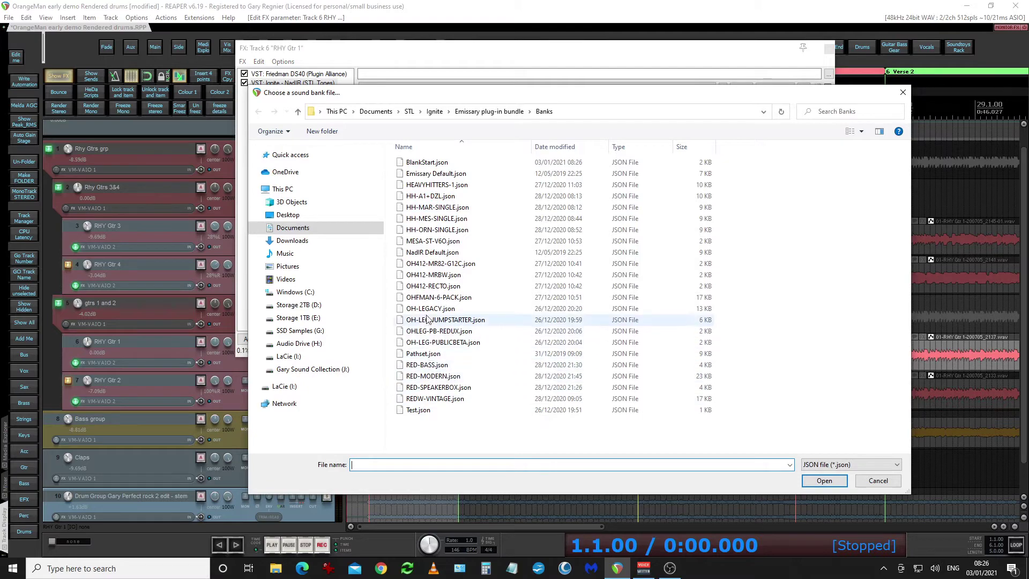
pyautogui.doubleClick(432, 252)
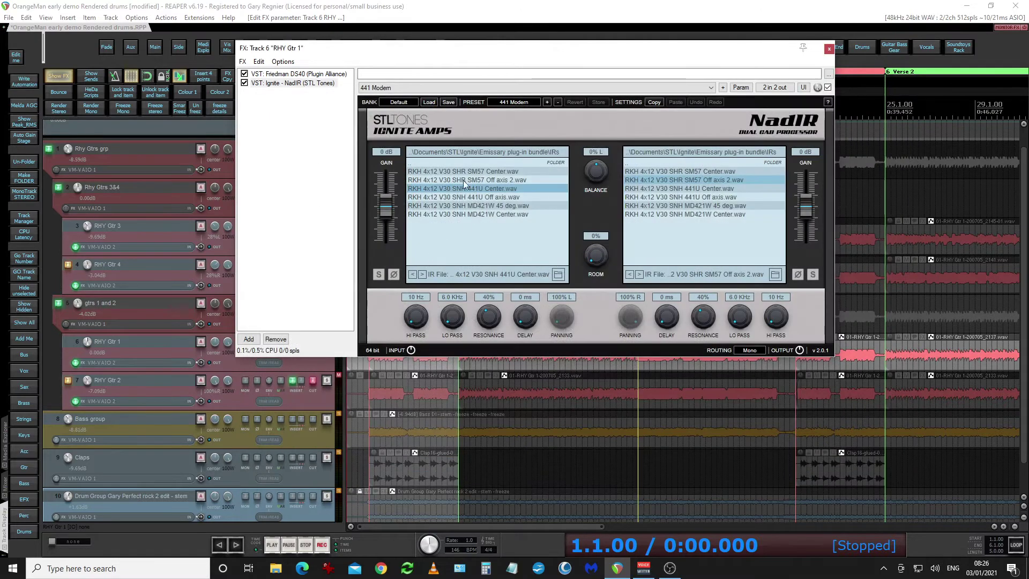
pyautogui.click(514, 102)
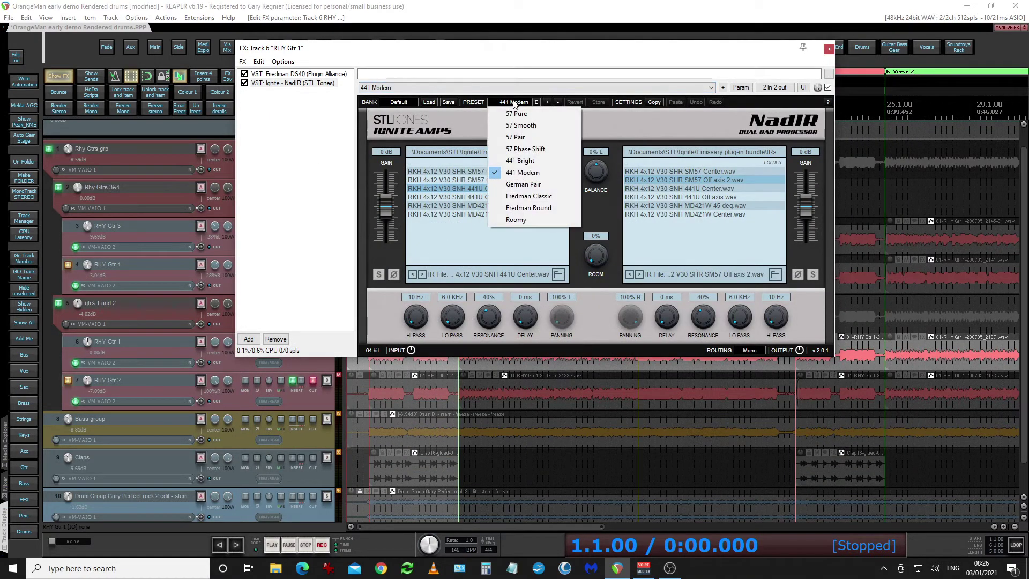
# Step: Load the BlankStart.json sound bank and check its preset list
pyautogui.click(428, 102)
pyautogui.doubleClick(428, 162)
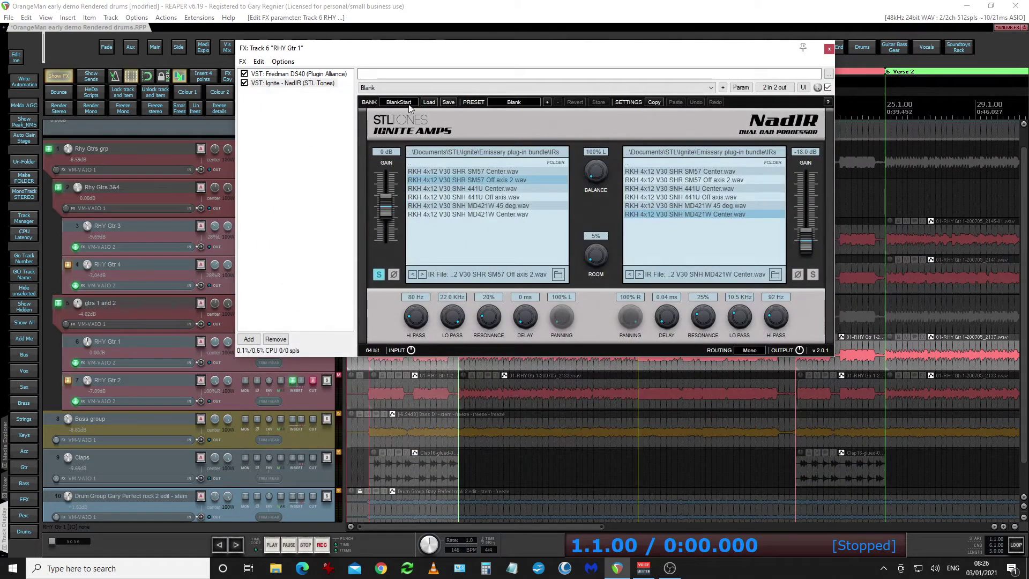
pyautogui.click(514, 103)
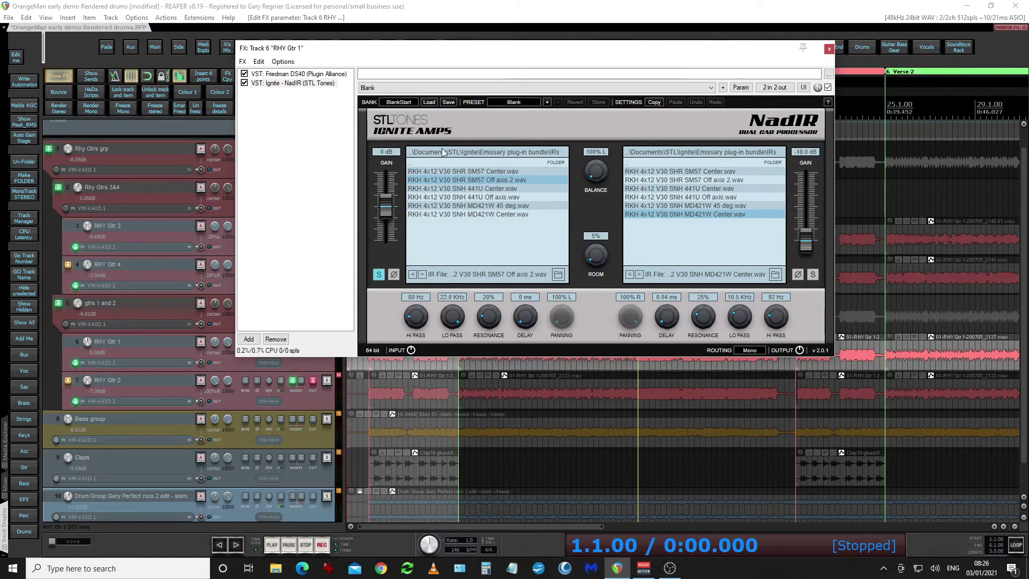
# Step: Browse for a left cabinet IR file, following the IRs shortcut in Ignite > Libra > IRs to the library on drive D
pyautogui.click(558, 274)
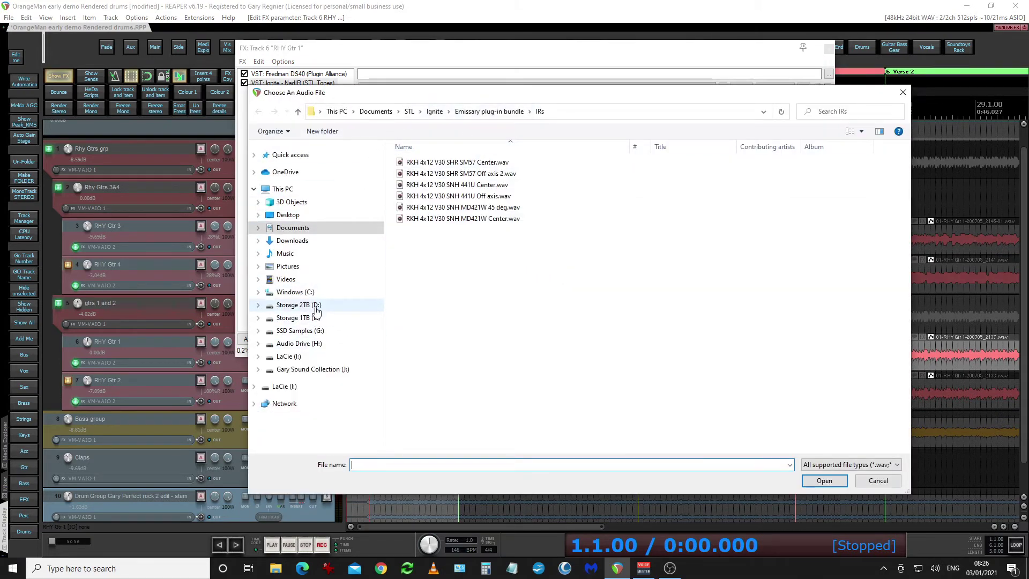
pyautogui.click(440, 116)
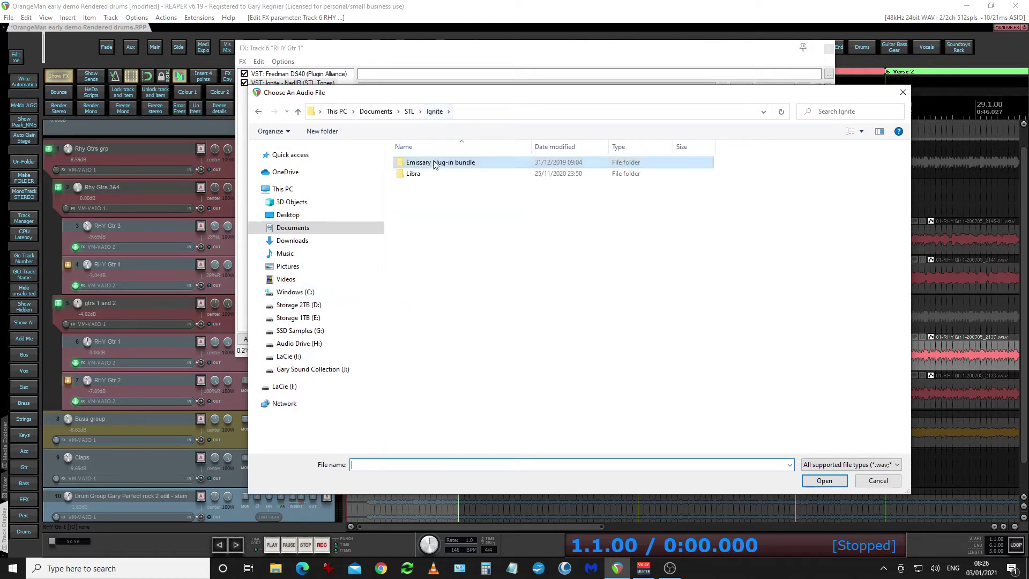
pyautogui.doubleClick(421, 174)
pyautogui.doubleClick(416, 174)
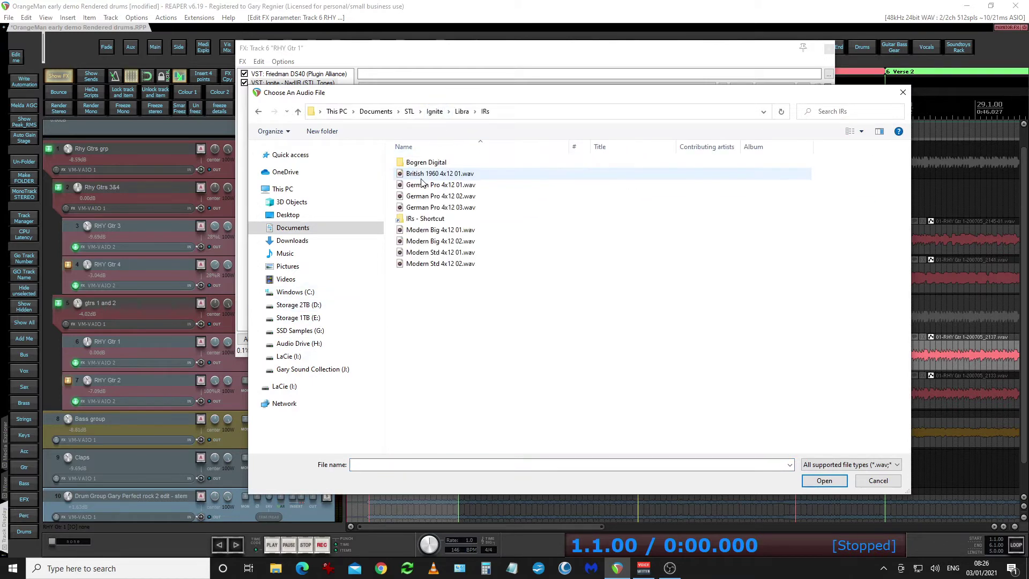
pyautogui.doubleClick(426, 221)
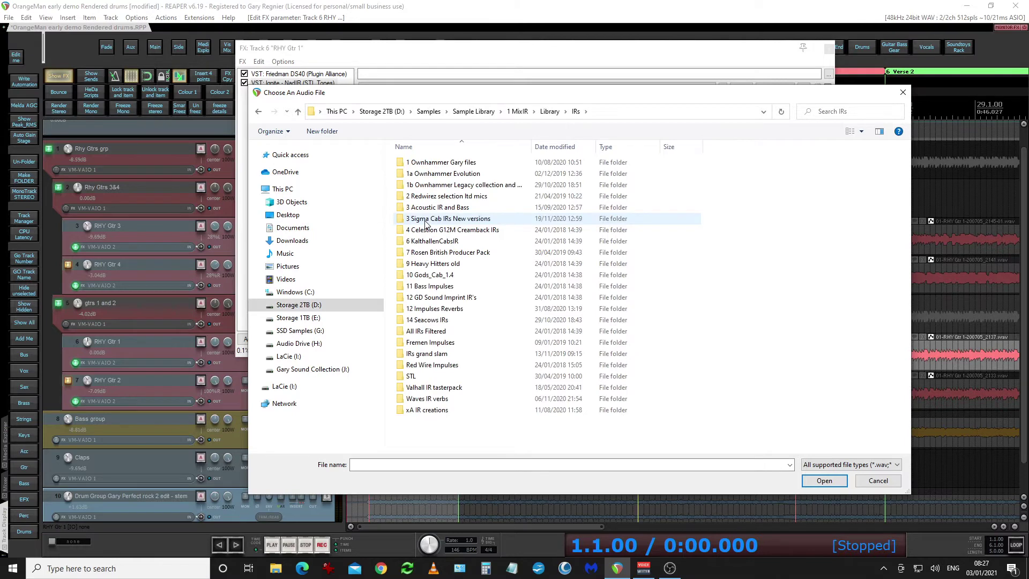
# Step: Load BOX30 Sharona.wav from 14 Seacows IRs > SeaCow Cabs into the left cabinet, widening the file name column to read full names
pyautogui.doubleClick(431, 320)
pyautogui.doubleClick(434, 167)
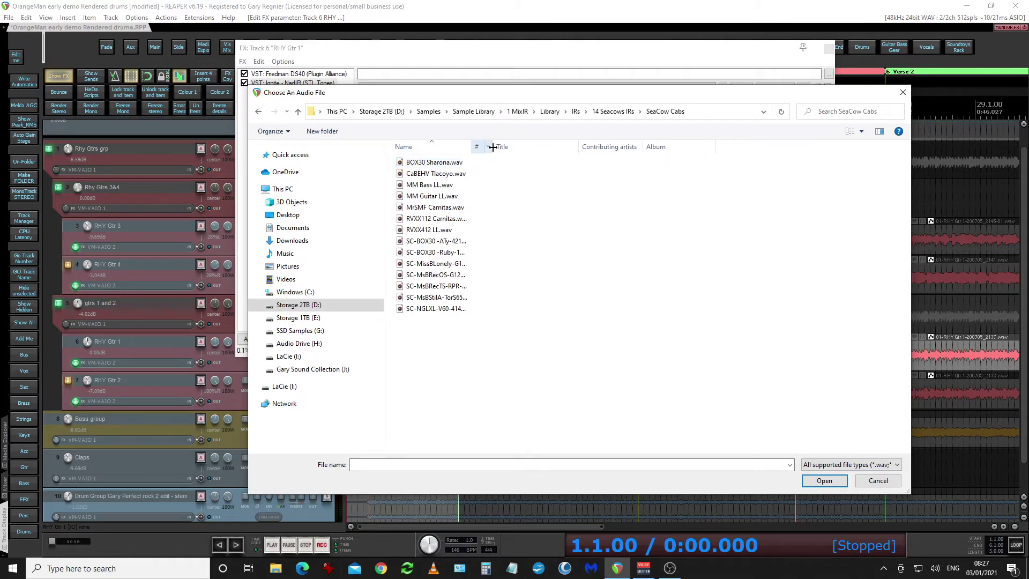
pyautogui.moveTo(473, 150); pyautogui.dragTo(549, 148)
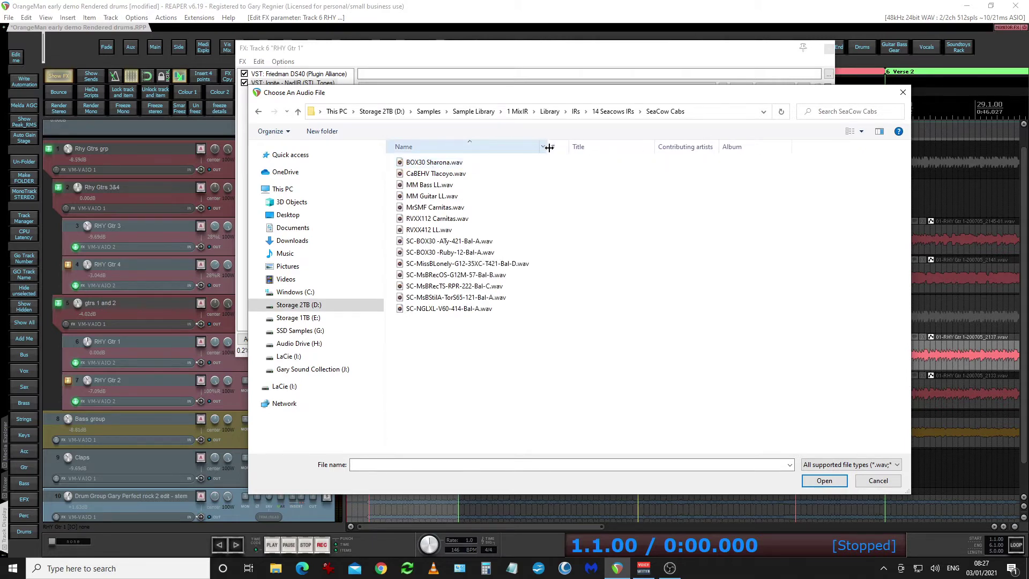
pyautogui.click(435, 162)
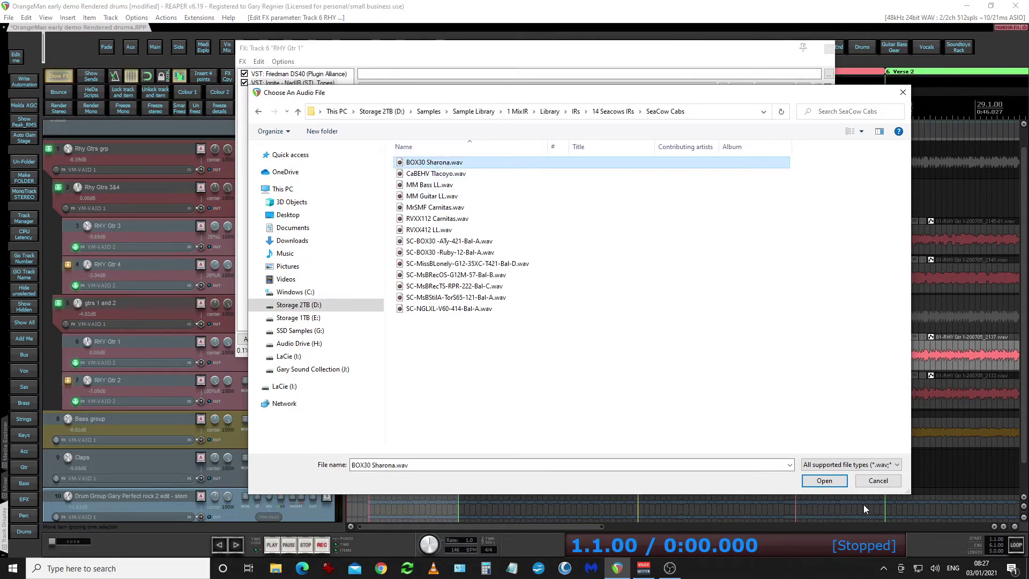
pyautogui.click(824, 481)
pyautogui.scroll(-2, 478, 221)
pyautogui.moveTo(567, 195); pyautogui.dragTo(557, 166)
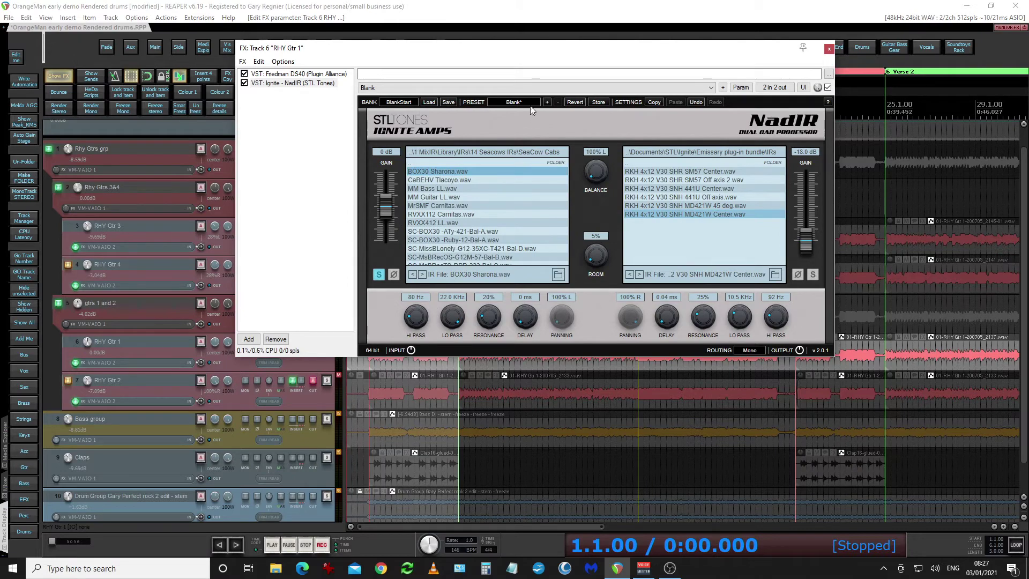
# Step: Rename the Blank preset to Seacows
pyautogui.moveTo(526, 106)
pyautogui.click(536, 102)
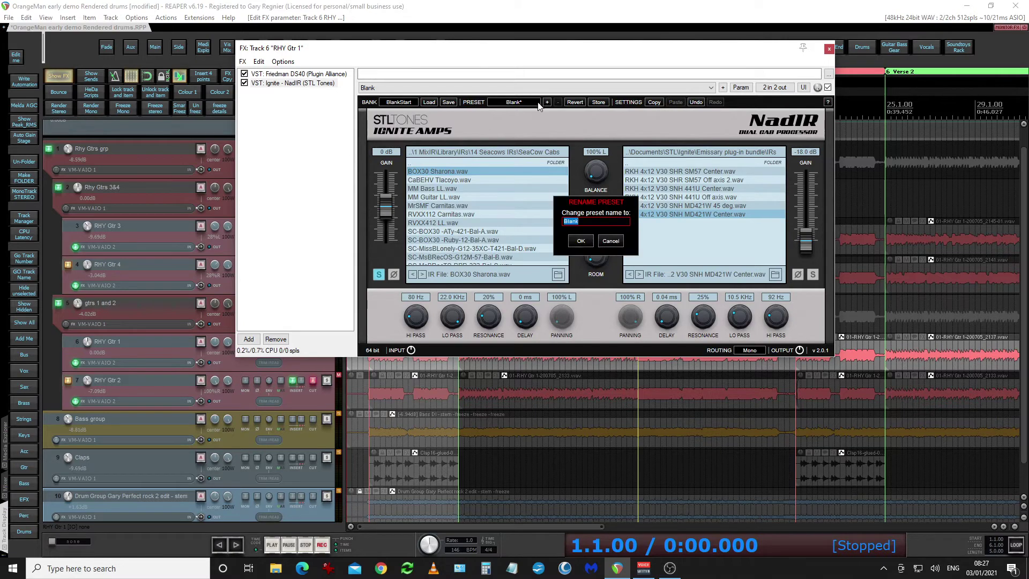
pyautogui.write('Seacows')
pyautogui.click(577, 241)
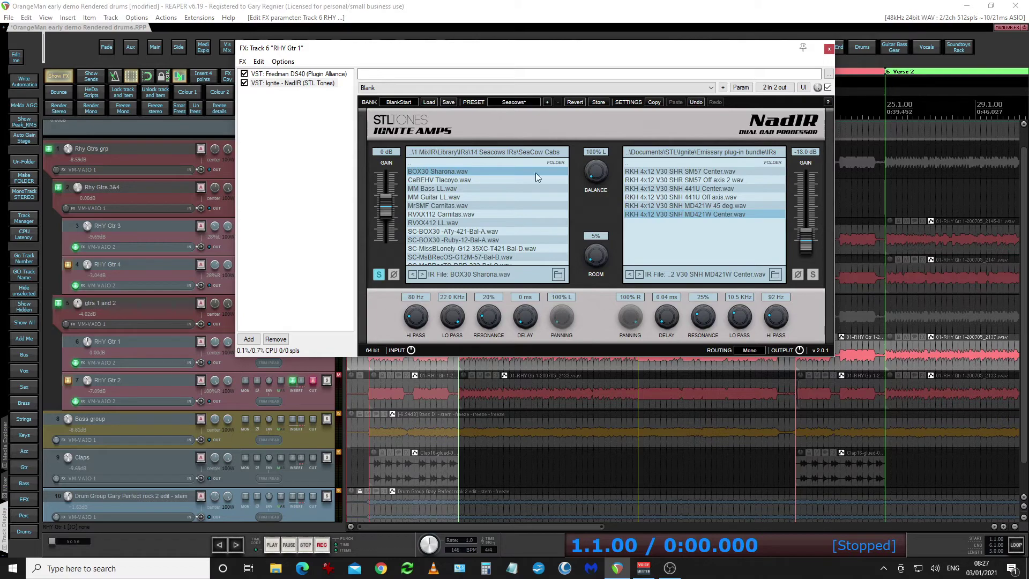
# Step: Add a new preset and load SC-MesHalfB212-EVM12L-Delphos-A1.wav from the Seacows Halfback Cab pack's EVM12L > Speaker Mics folder into the left cabinet
pyautogui.click(547, 102)
pyautogui.click(560, 276)
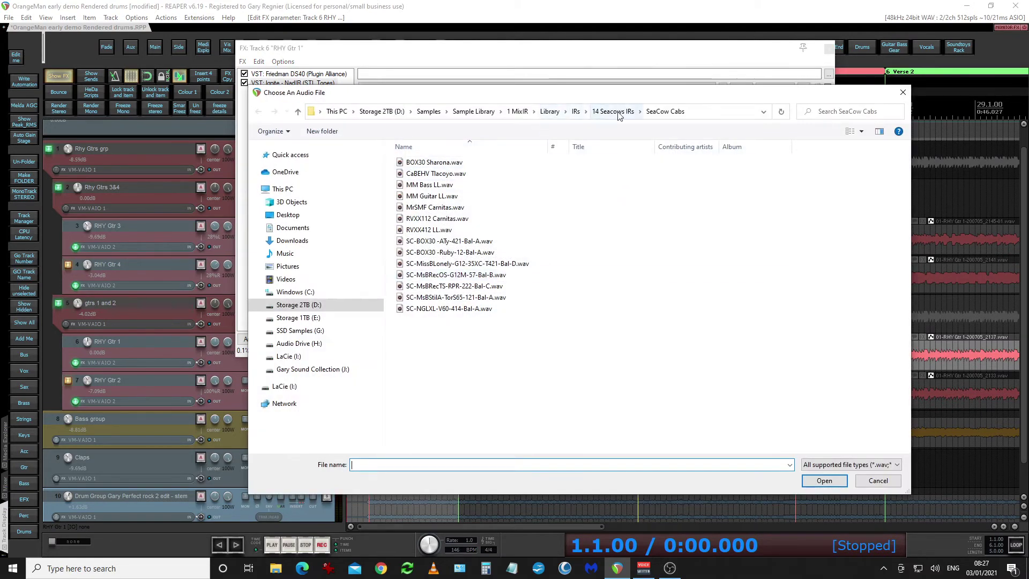
pyautogui.click(618, 114)
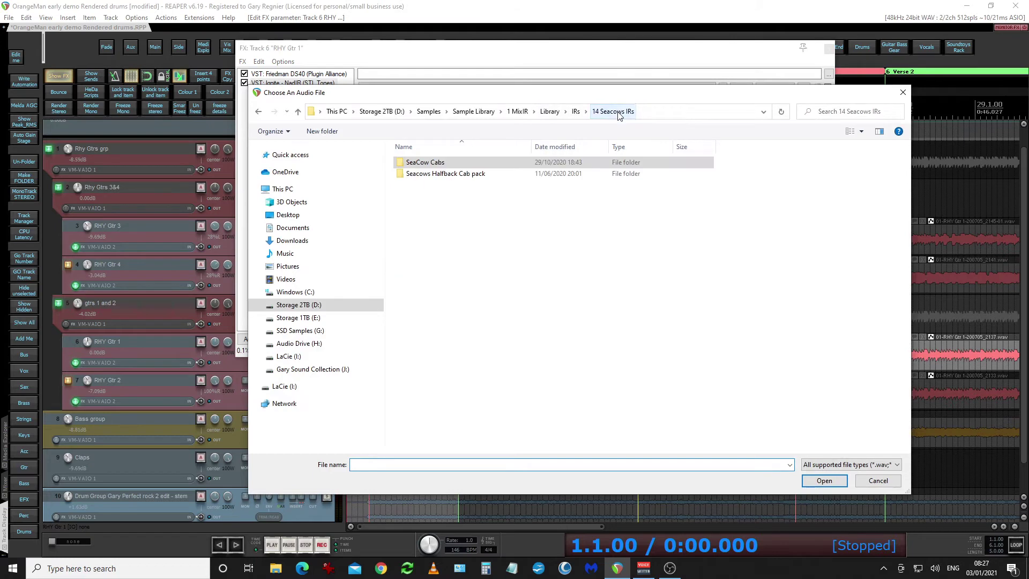
pyautogui.doubleClick(449, 175)
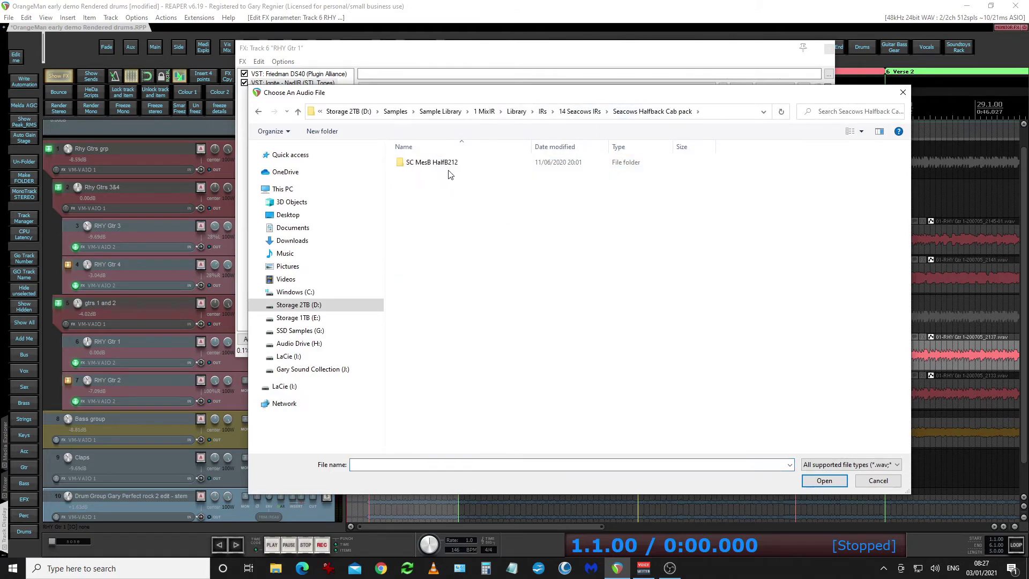
pyautogui.doubleClick(450, 164)
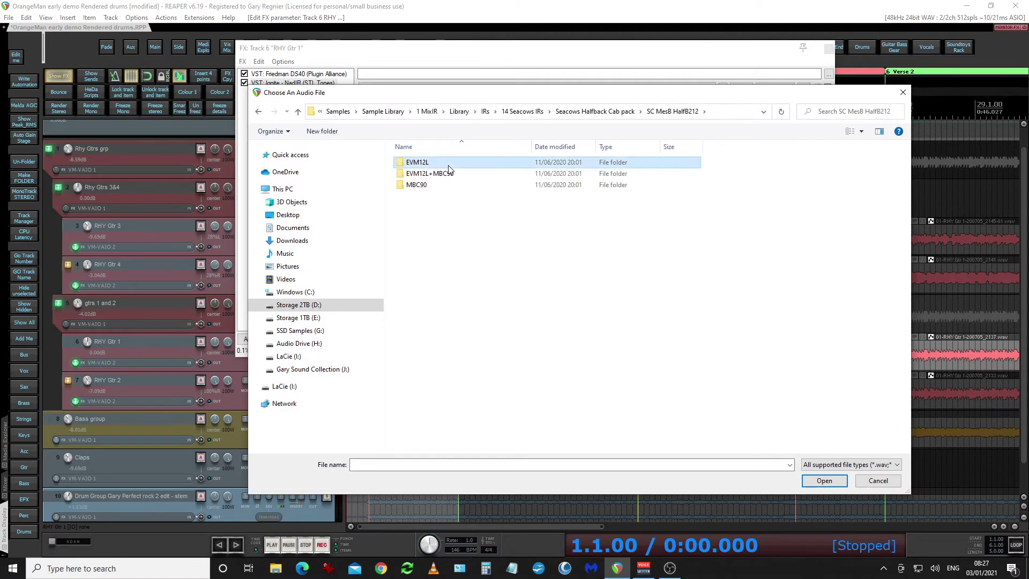
pyautogui.doubleClick(448, 166)
pyautogui.doubleClick(429, 174)
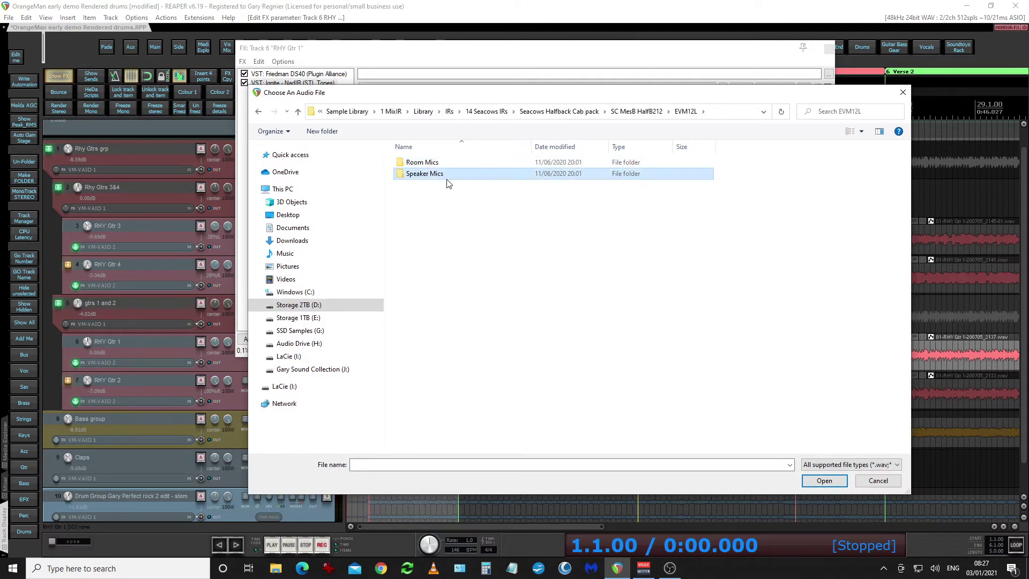
pyautogui.doubleClick(445, 164)
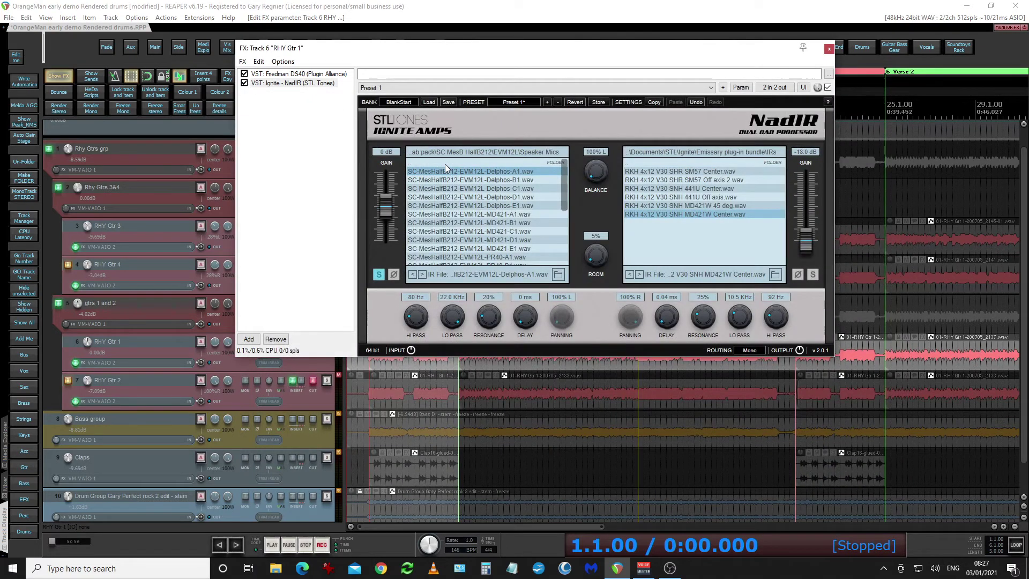
# Step: Rename the newly added preset to halfBacks
pyautogui.click(527, 106)
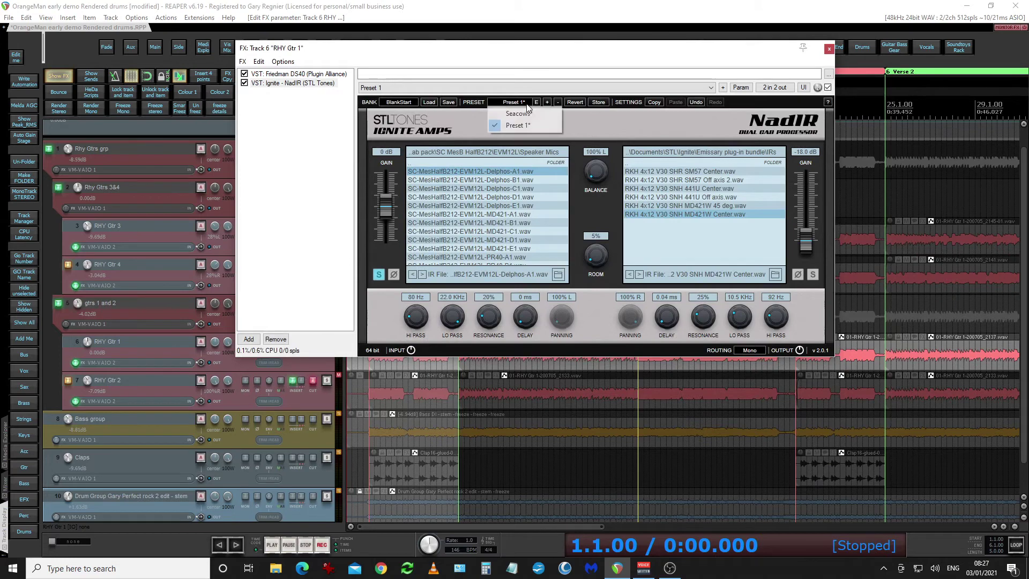
pyautogui.click(536, 102)
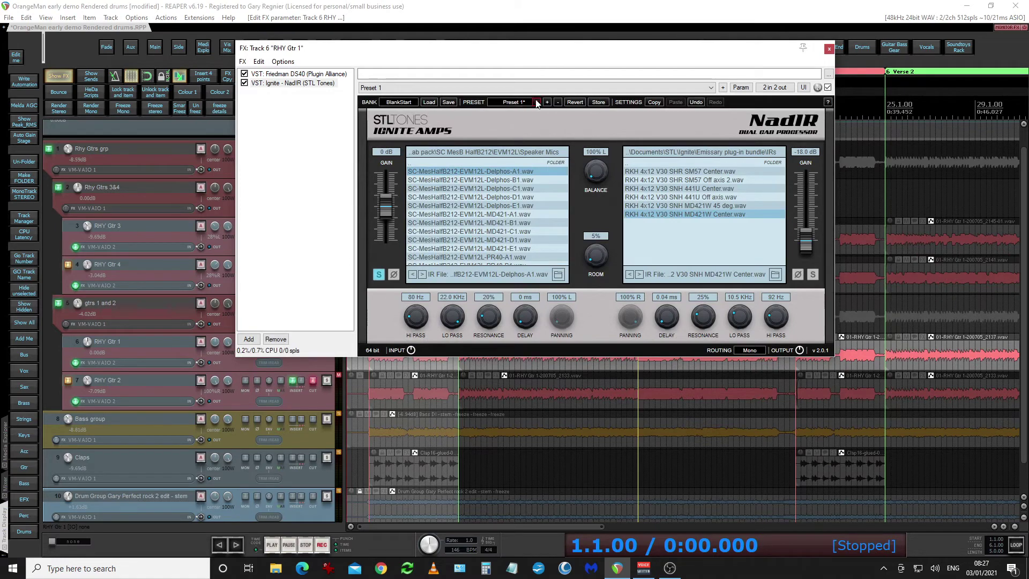
pyautogui.click(536, 103)
pyautogui.write('halfBacks')
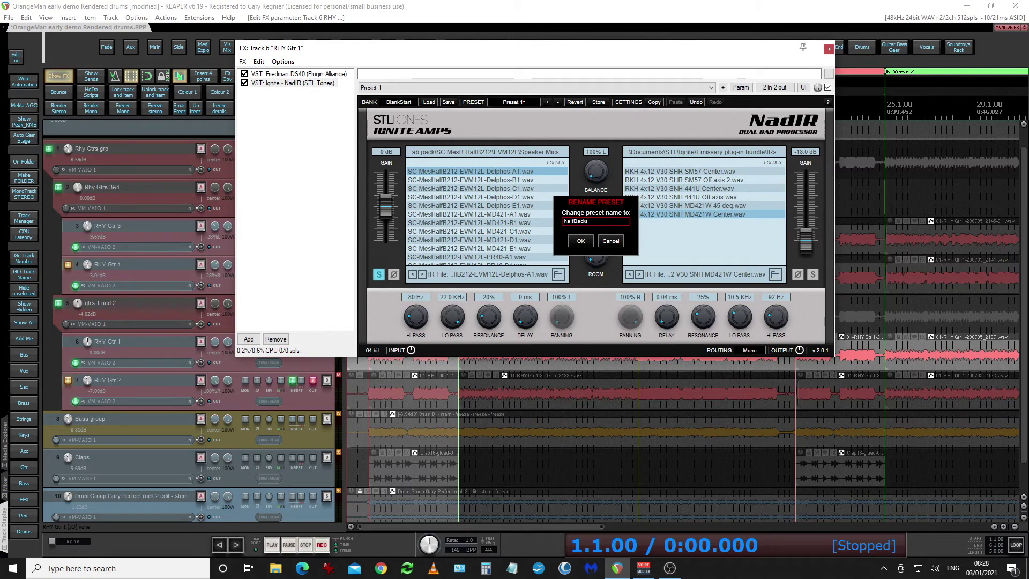
pyautogui.click(581, 242)
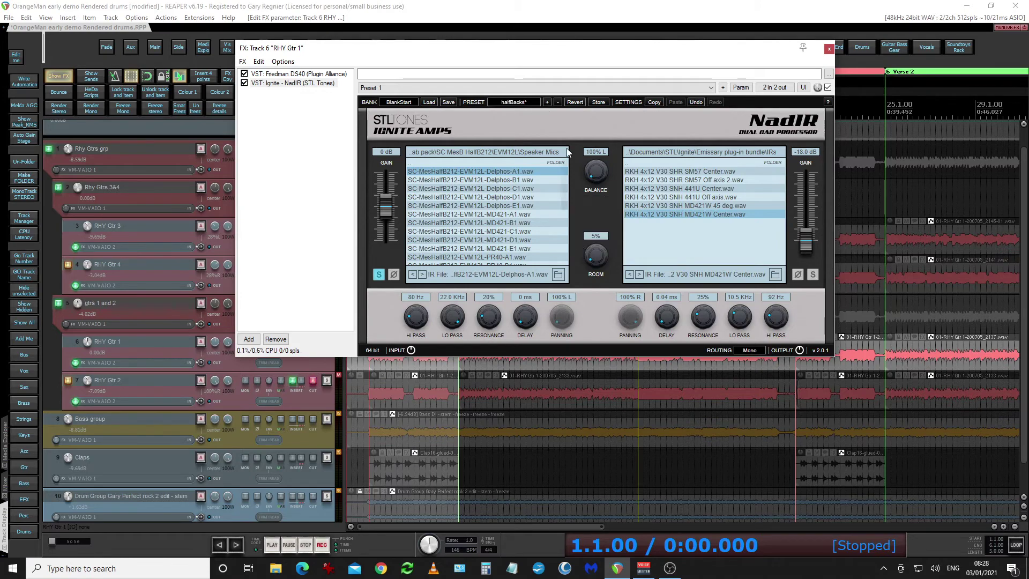
# Step: Switch between the Seacows and halfBacks presets, examining the left cabinet's IR list in each and ending on halfBacks
pyautogui.click(527, 107)
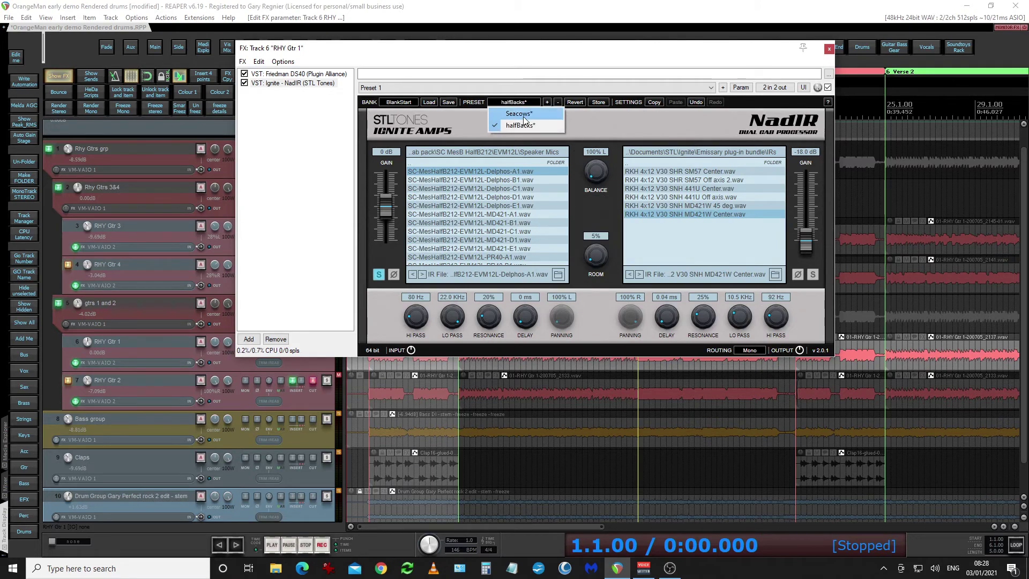
pyautogui.click(523, 117)
pyautogui.click(514, 102)
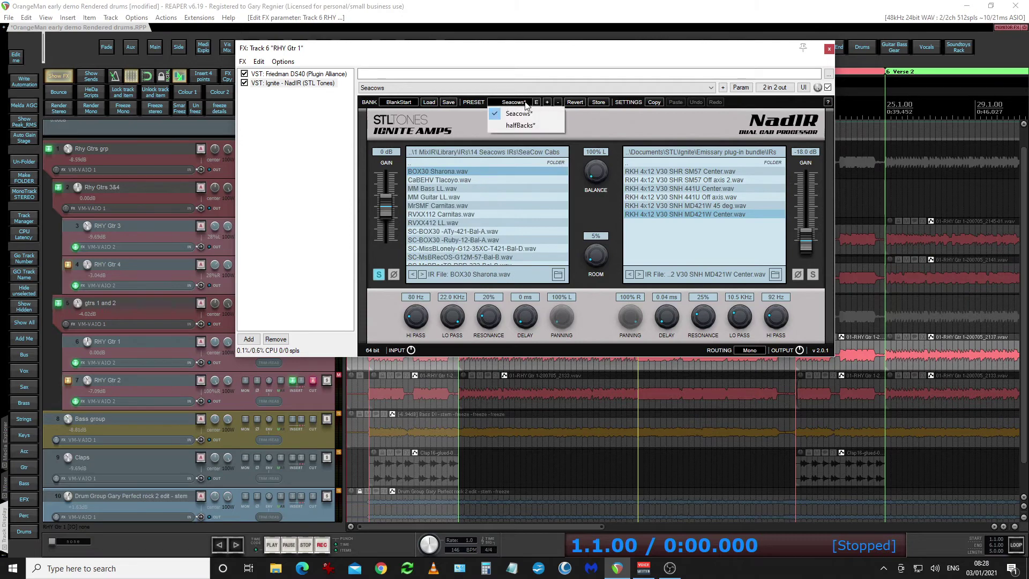
pyautogui.click(518, 146)
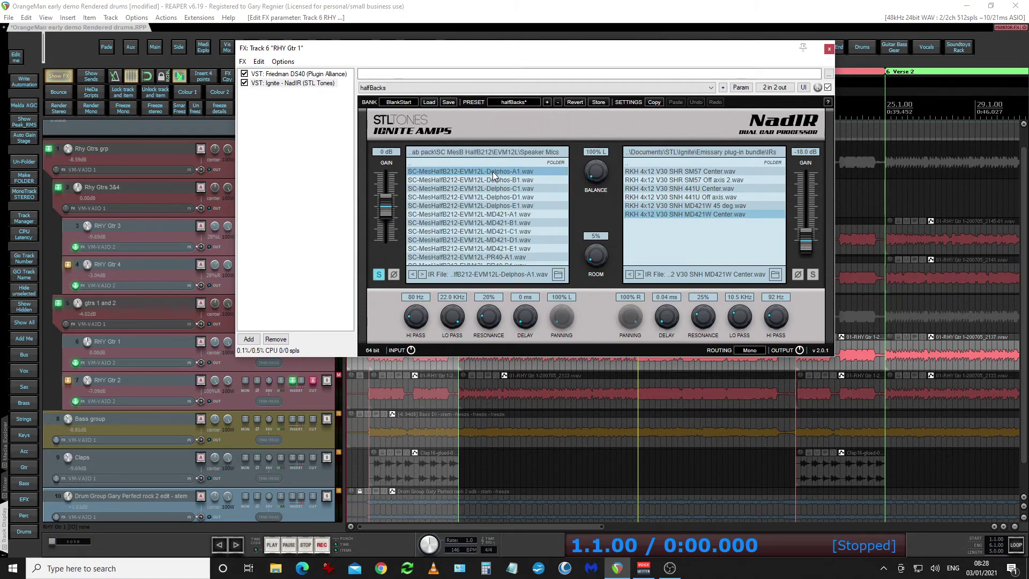
pyautogui.click(526, 104)
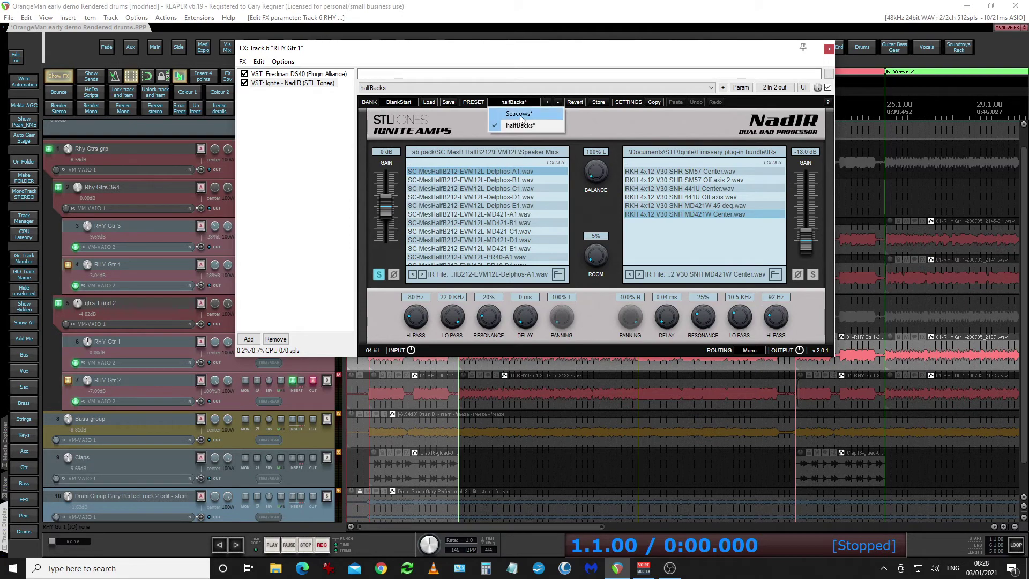
pyautogui.click(520, 114)
pyautogui.scroll(-1, 464, 243)
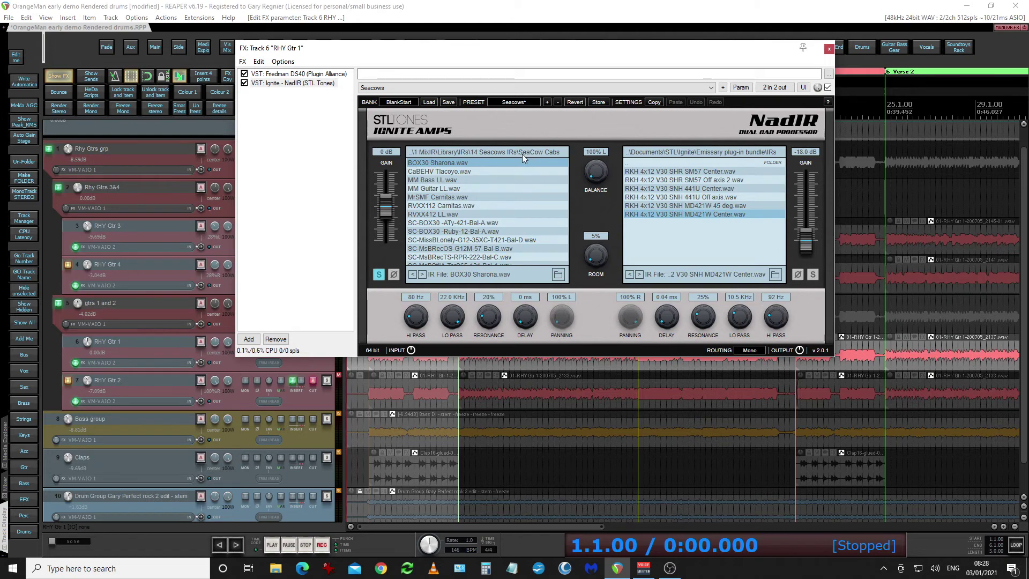
pyautogui.click(523, 103)
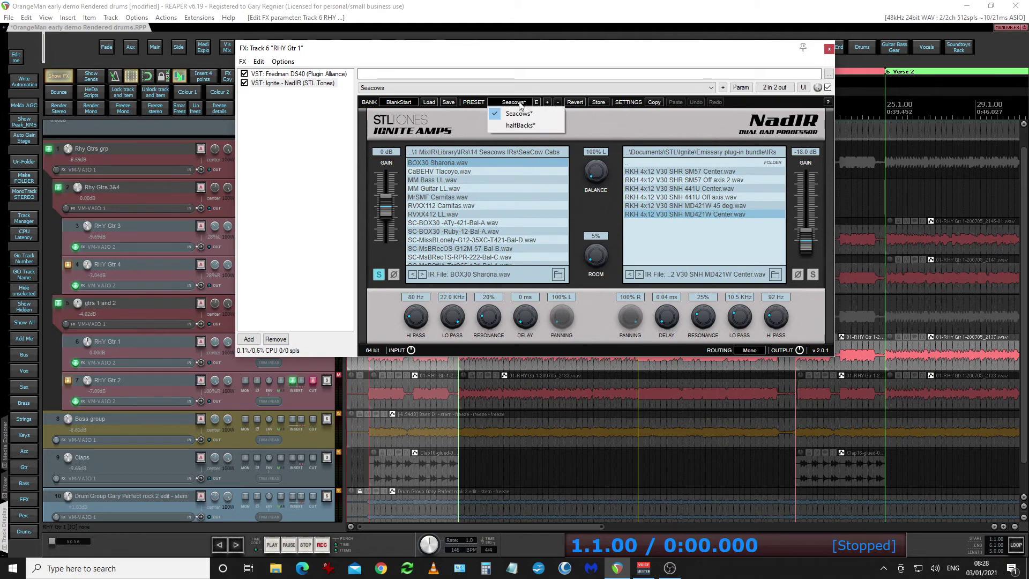
pyautogui.click(520, 131)
pyautogui.scroll(-3, 488, 213)
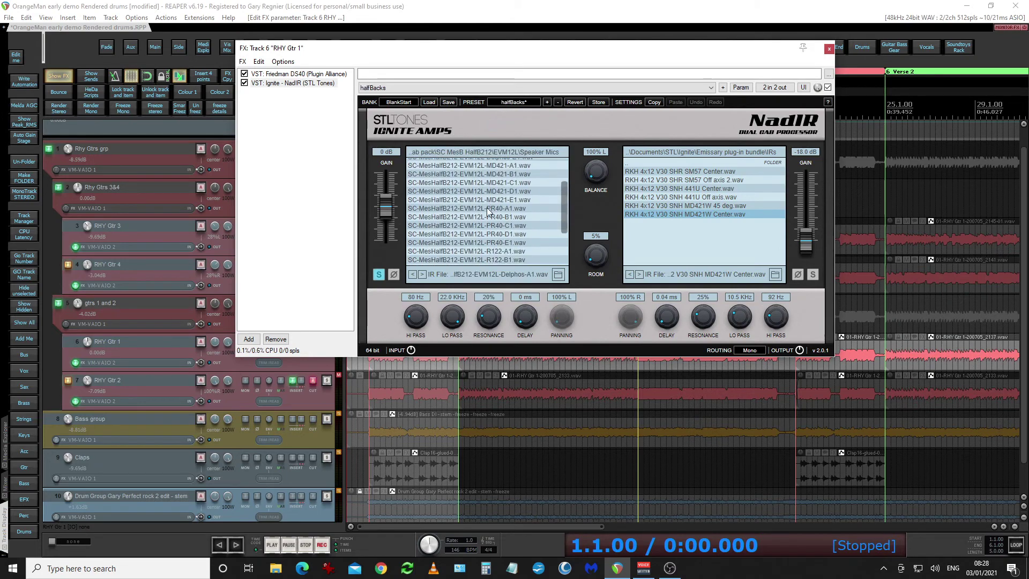
pyautogui.scroll(2, 487, 213)
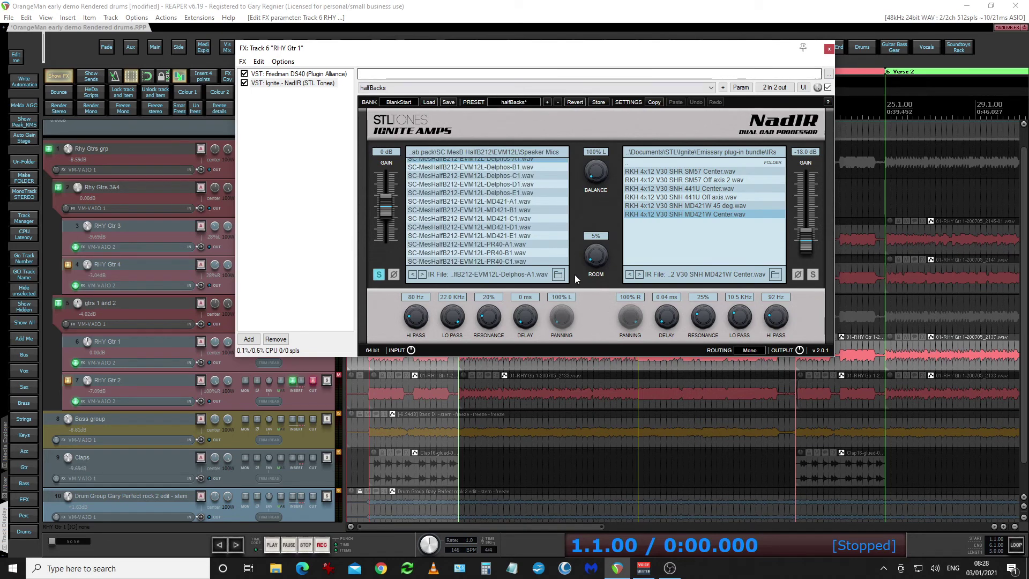
# Step: Rename the NadIR bank from BlankStart to Seacows
pyautogui.click(406, 103)
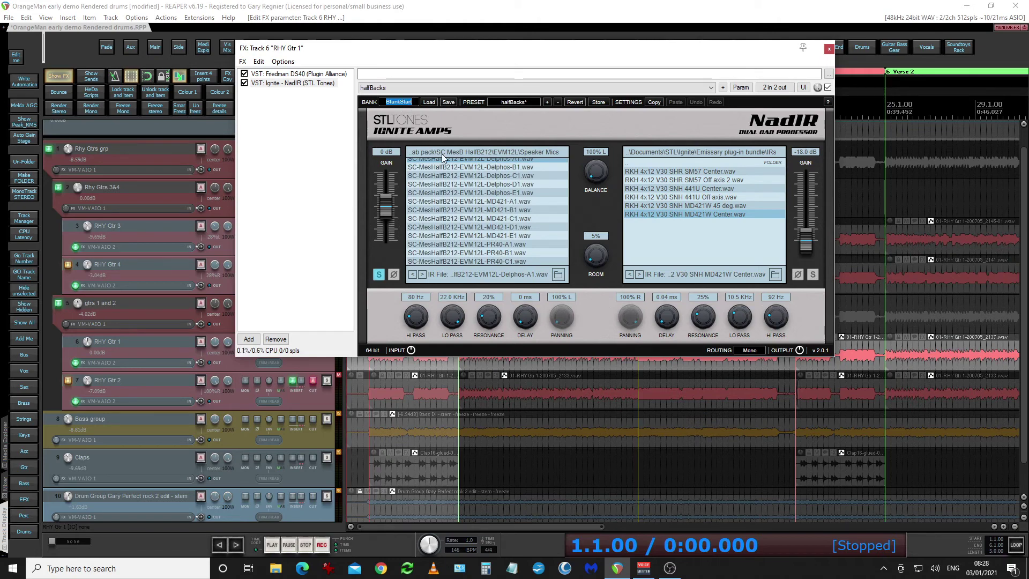
pyautogui.write('Seacows')
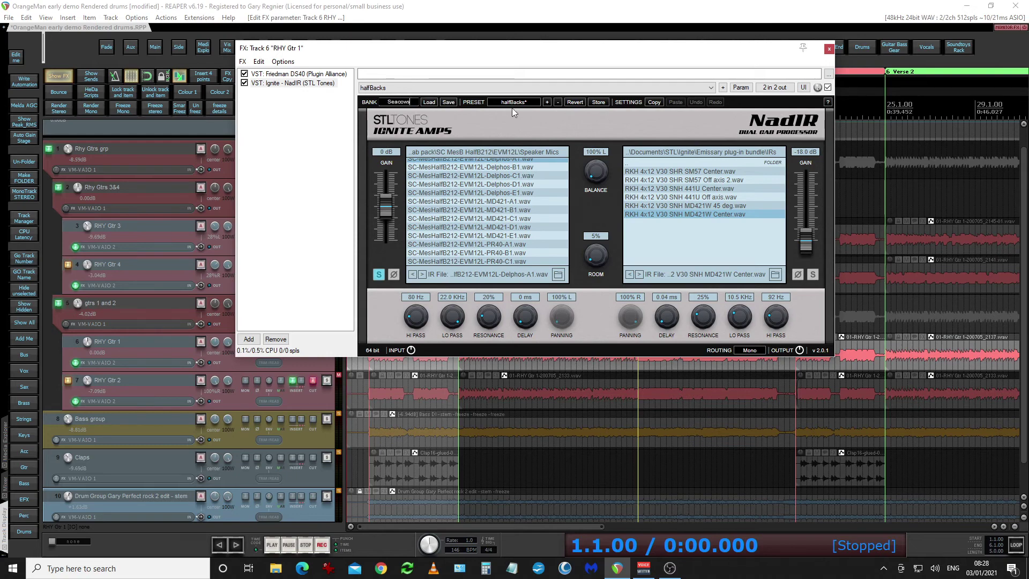
# Step: Save the bank as Seacows.json in Documents > STL > Ignite > Emissary plug-in bundle > Banks
pyautogui.click(447, 102)
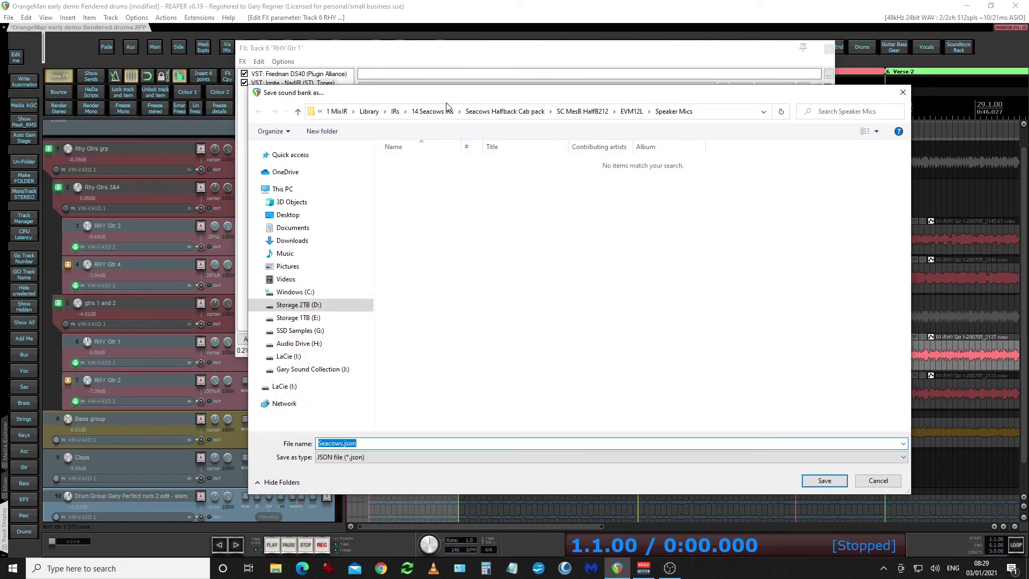
pyautogui.click(303, 228)
pyautogui.scroll(-10, 416, 338)
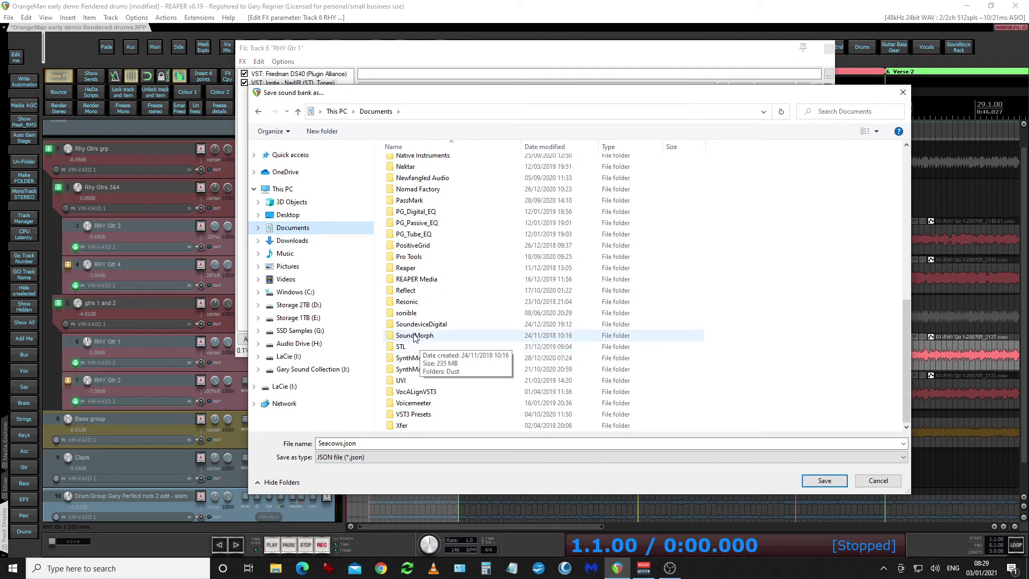
pyautogui.doubleClick(404, 347)
pyautogui.click(399, 165)
pyautogui.doubleClick(399, 165)
pyautogui.doubleClick(399, 165)
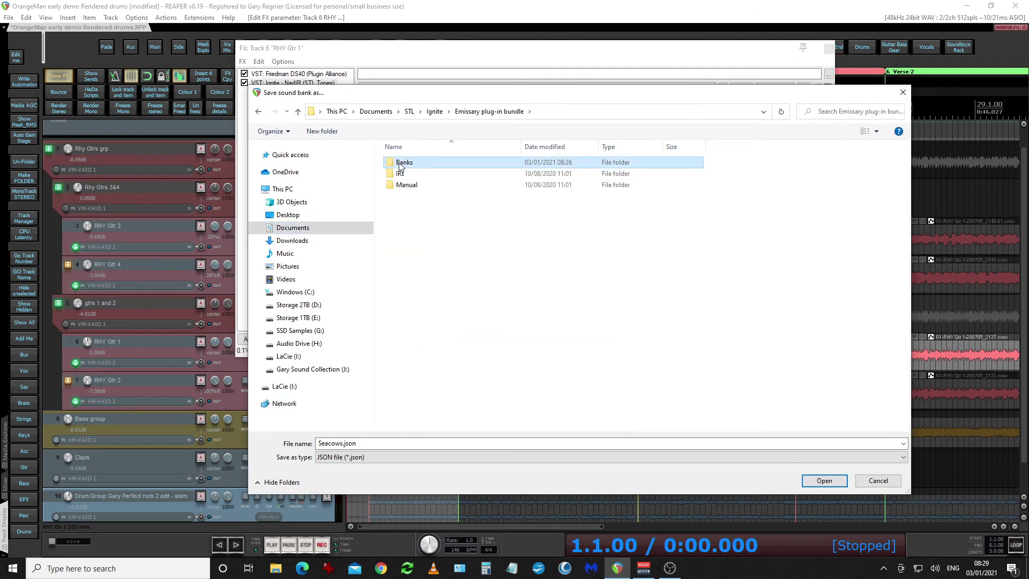
pyautogui.doubleClick(399, 165)
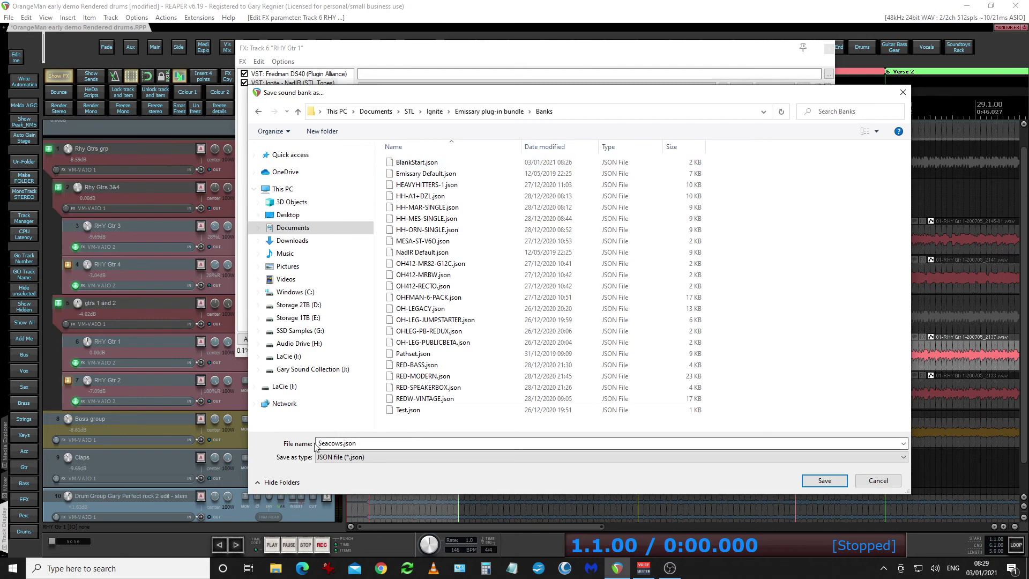
pyautogui.click(829, 480)
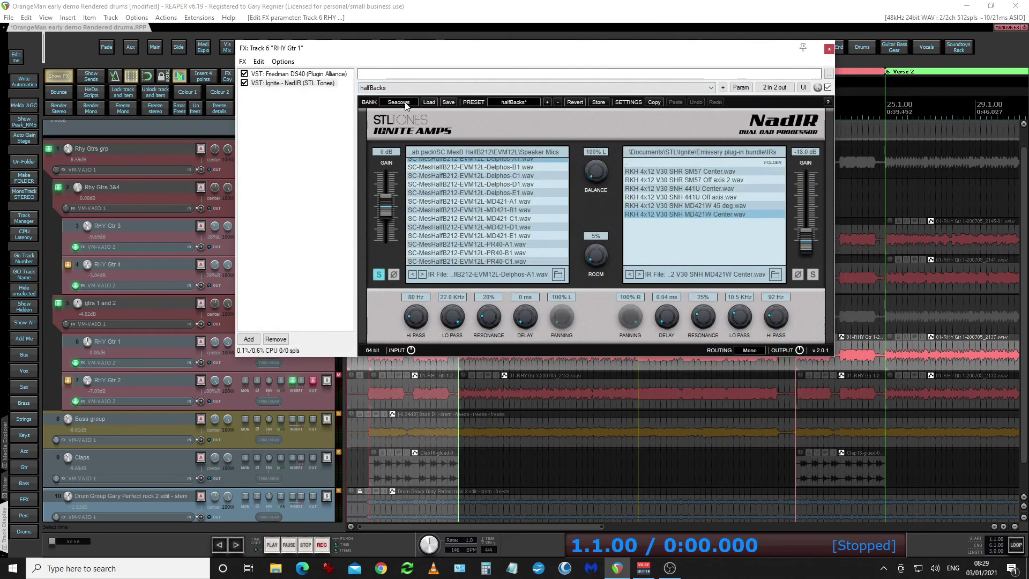
# Step: Switch from the halfBacks preset to the Seacows preset in the saved bank
pyautogui.click(509, 102)
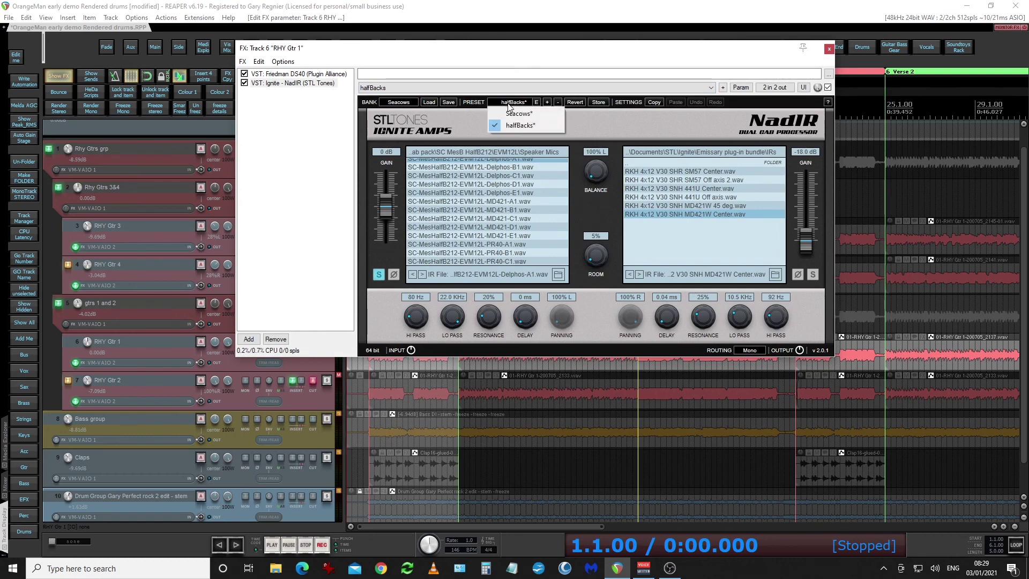
pyautogui.click(518, 113)
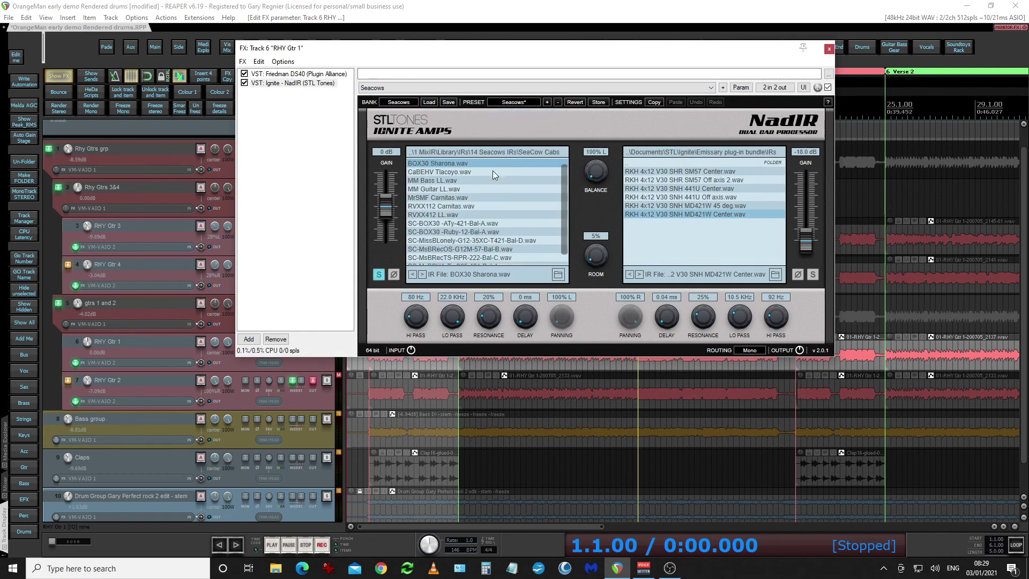